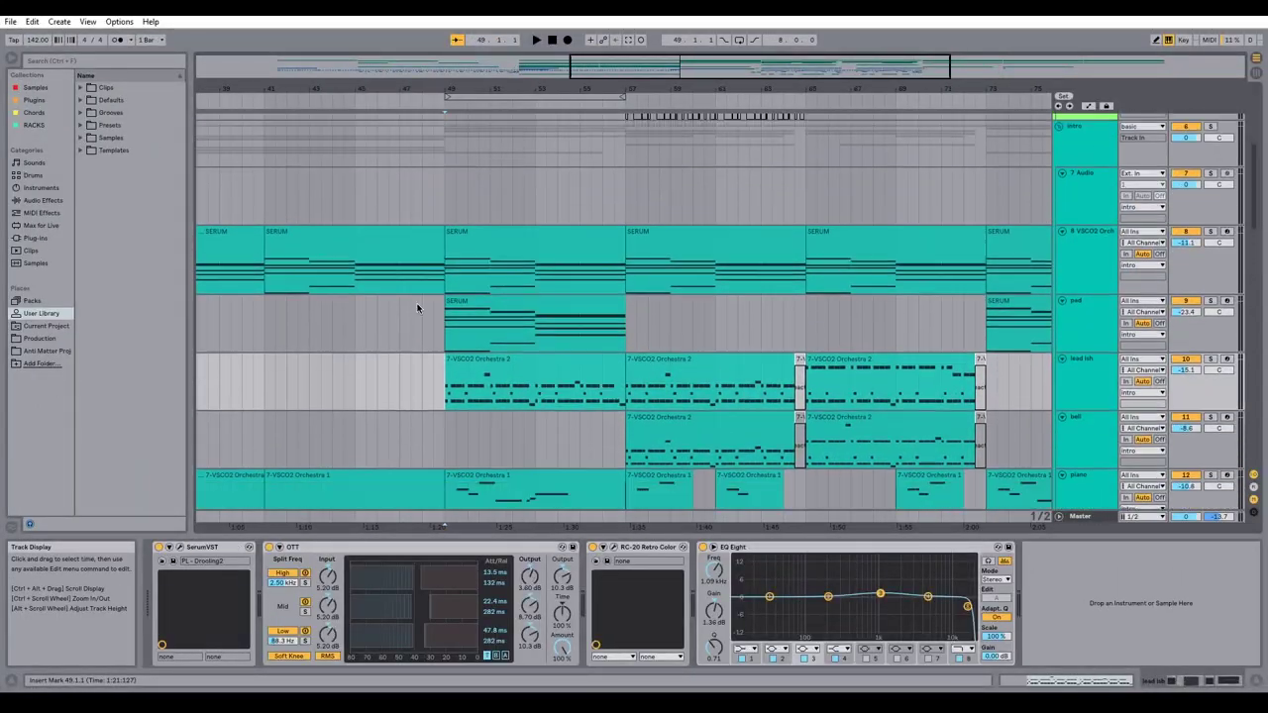
Step: Play the arrangement from bar 49 and select the lead ish clip there
scroll(417, 308, down, 2)
key(space)
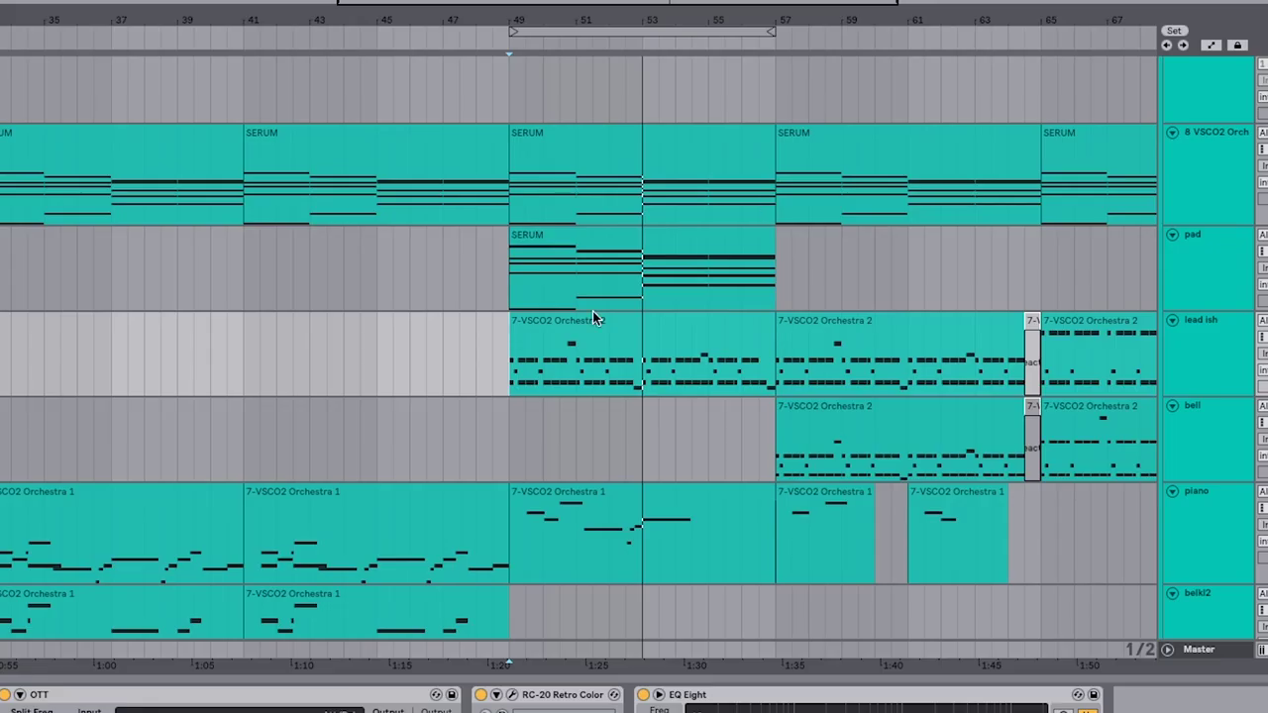
click(713, 304)
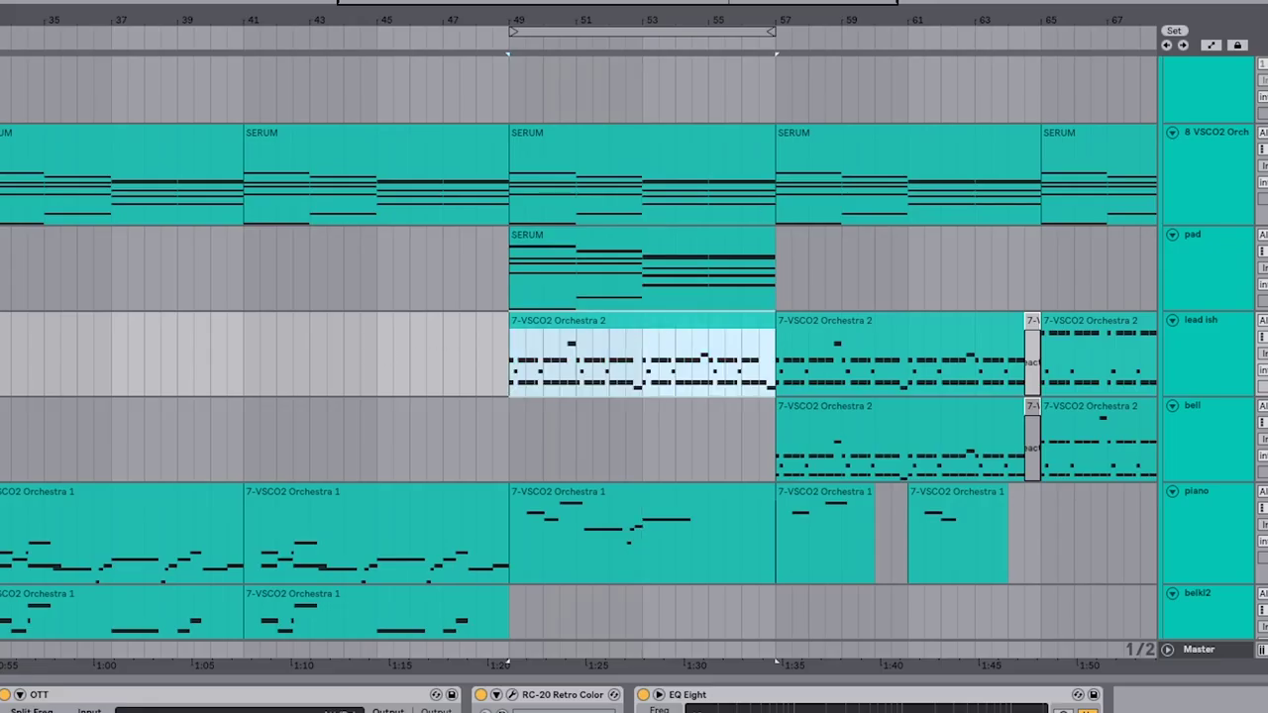
Step: Select the bell track's clip at bar 57 and play the song from there
scroll(783, 376, right, 5)
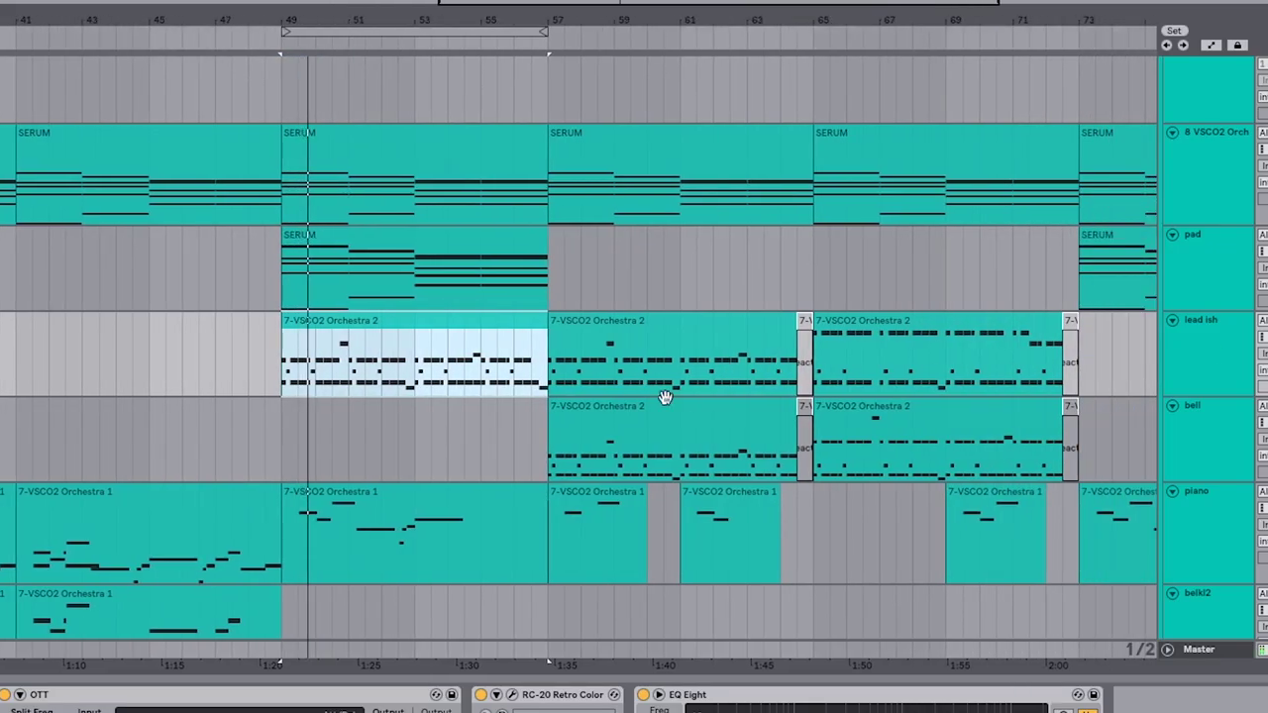
scroll(665, 398, down, 2)
click(556, 342)
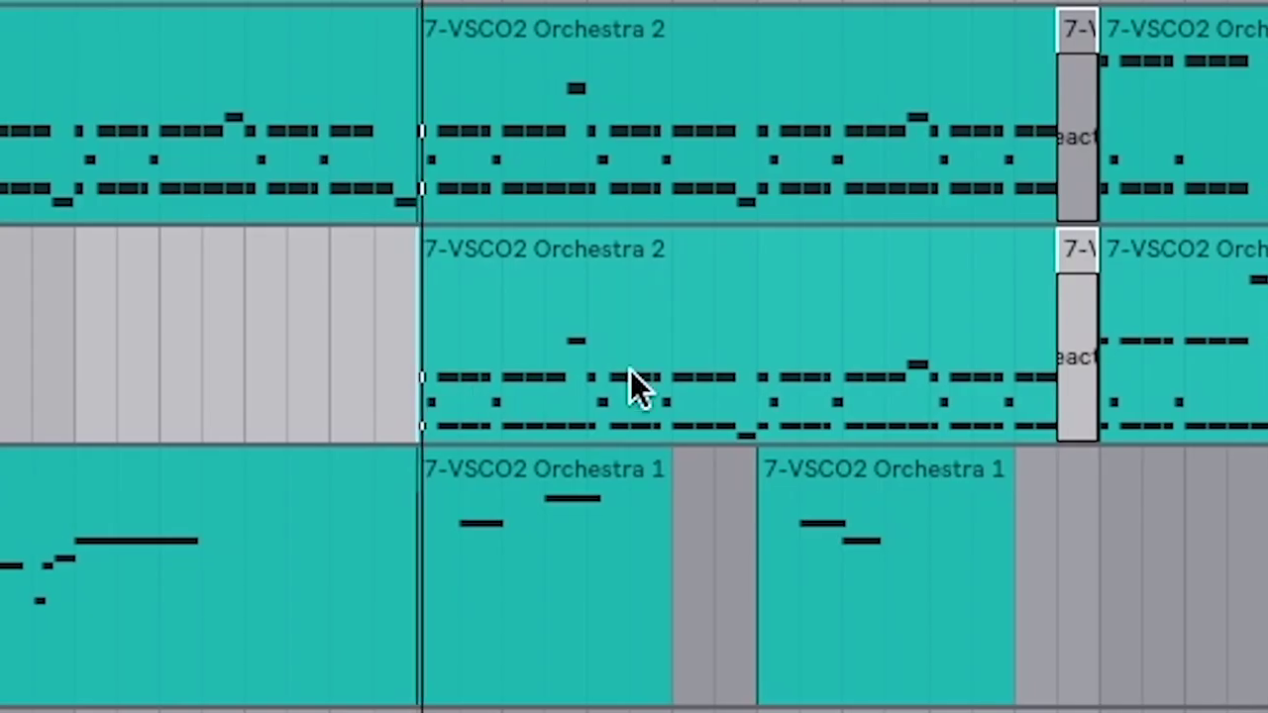
key(space)
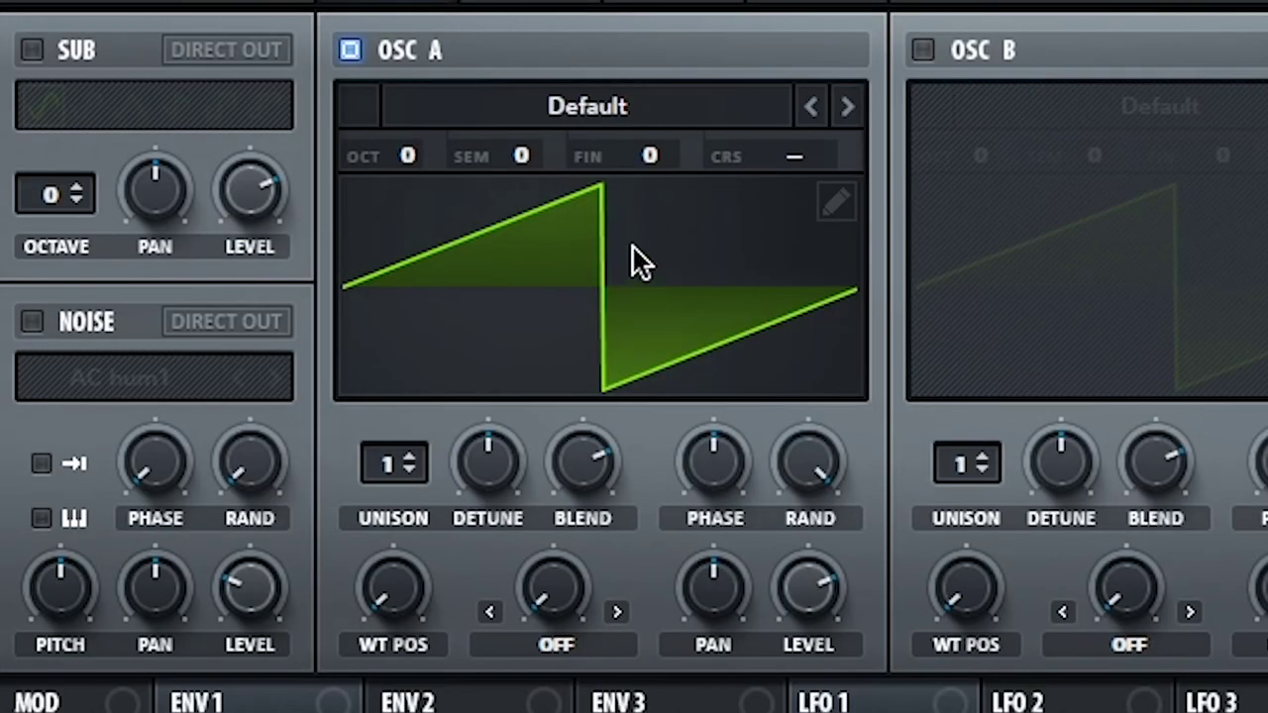
Step: Replace oscillator A's saw with the Analog_BD_Sin sine wavetable
click(629, 102)
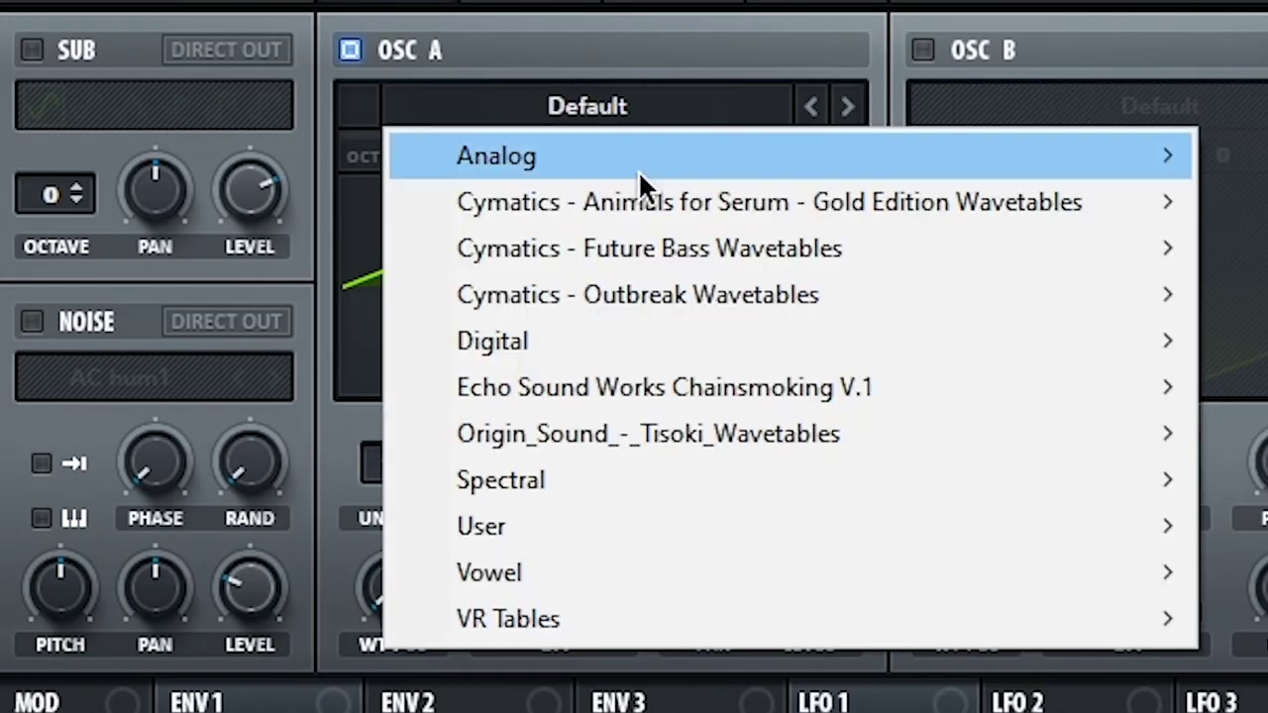
mouse_move(638, 170)
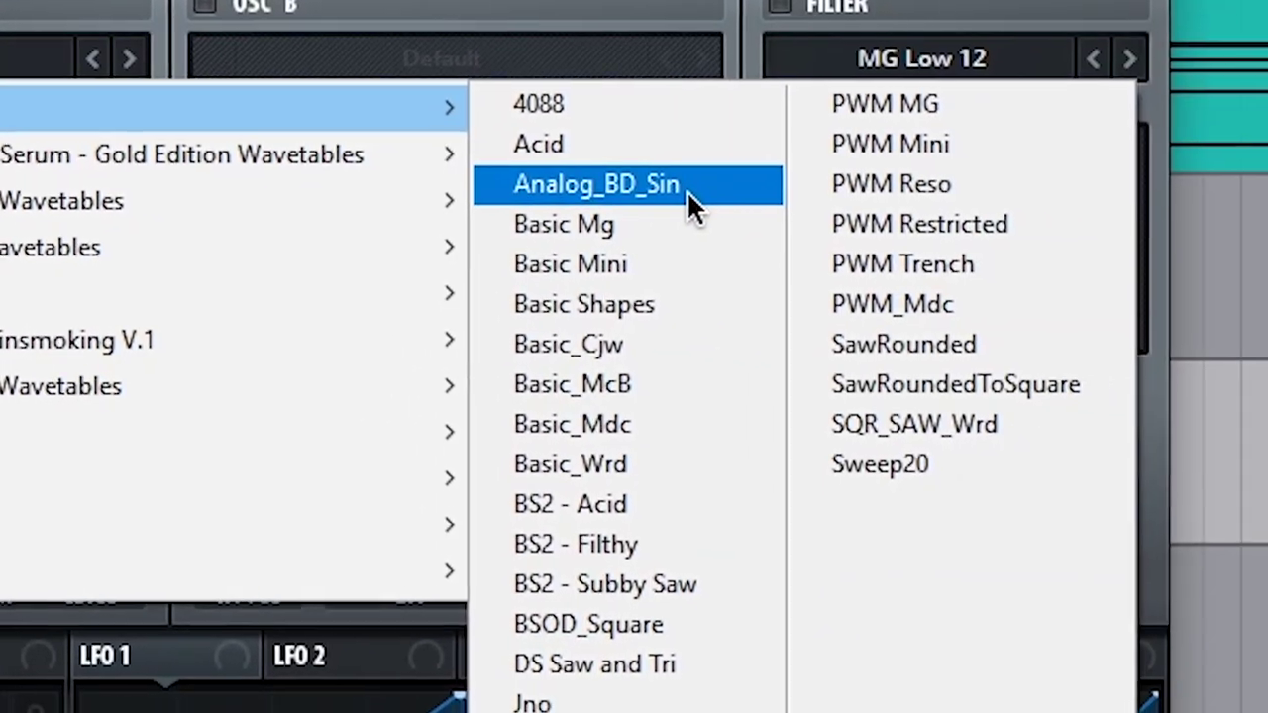
click(681, 189)
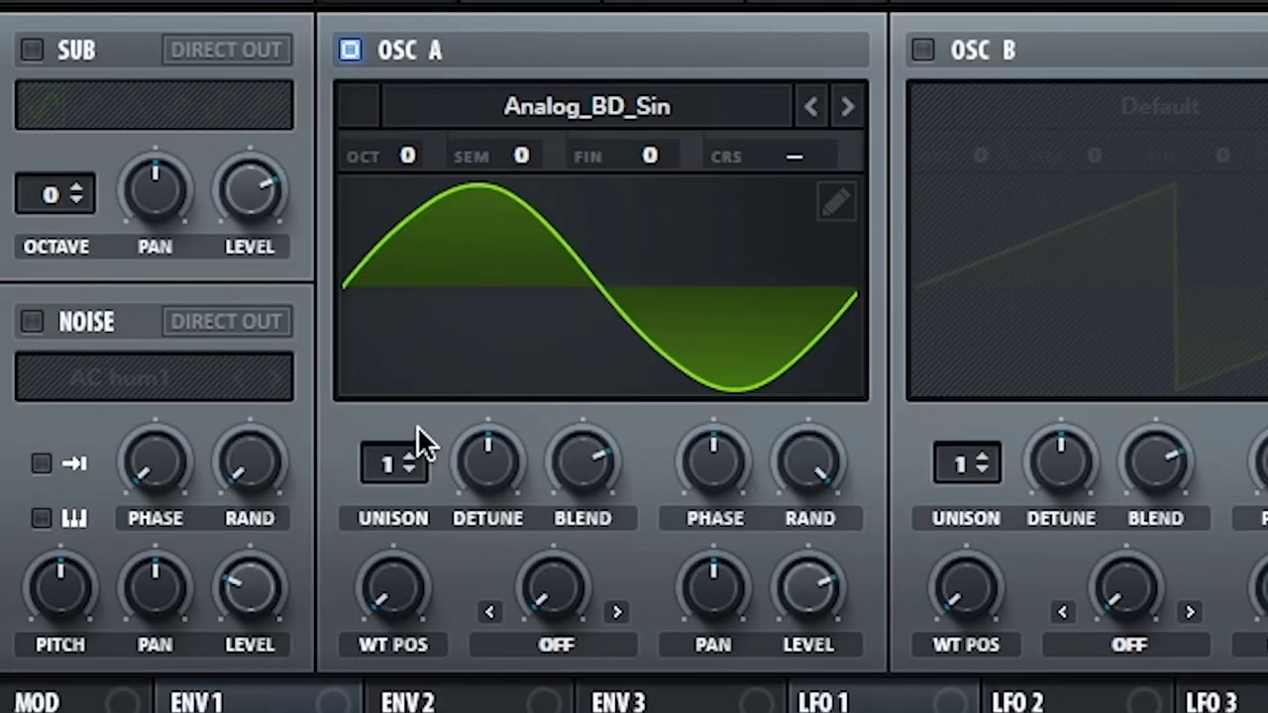
click(922, 49)
Step: Enable oscillator B with the Basic Shapes wavetable, dropped one octave to -1
click(922, 49)
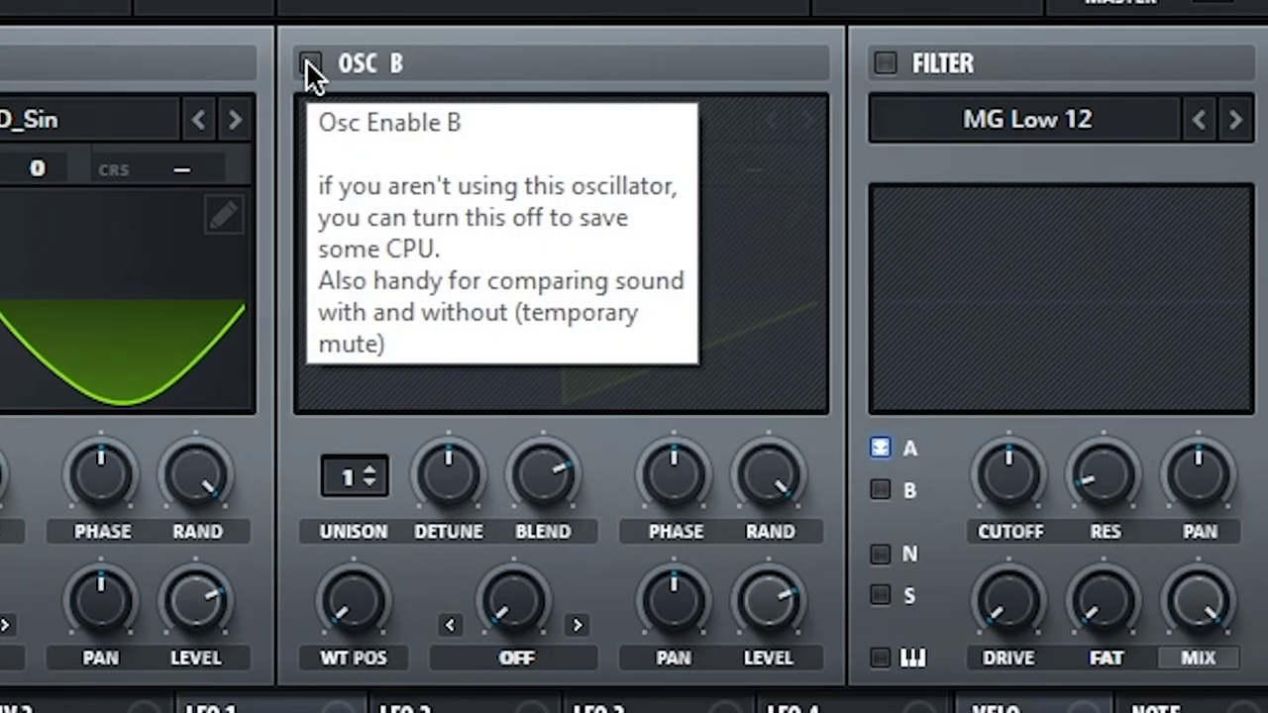
click(307, 61)
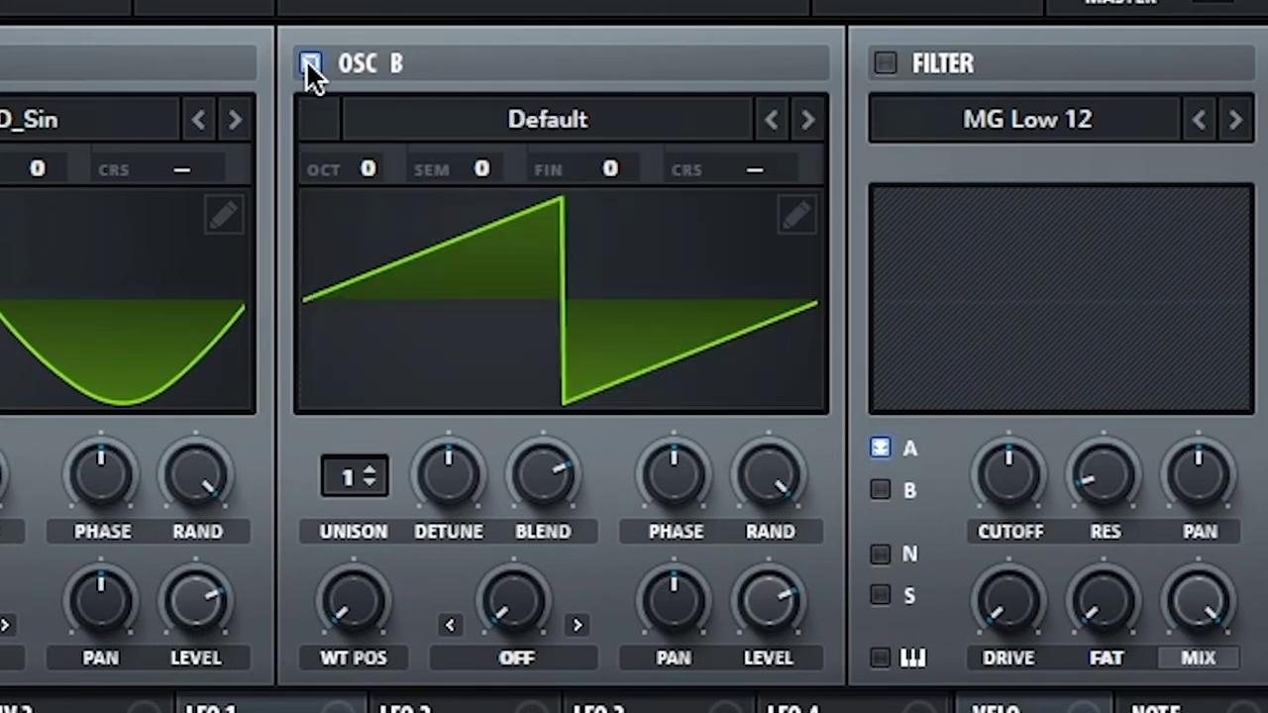
click(584, 128)
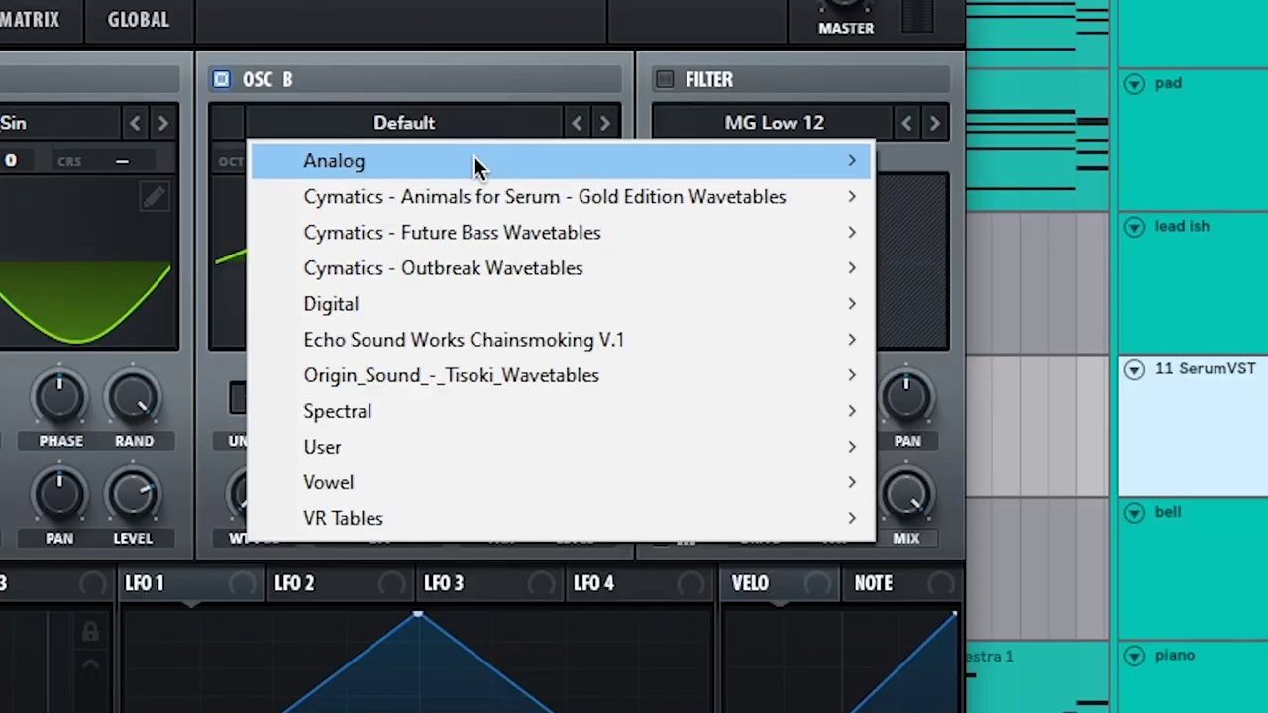
mouse_move(800, 172)
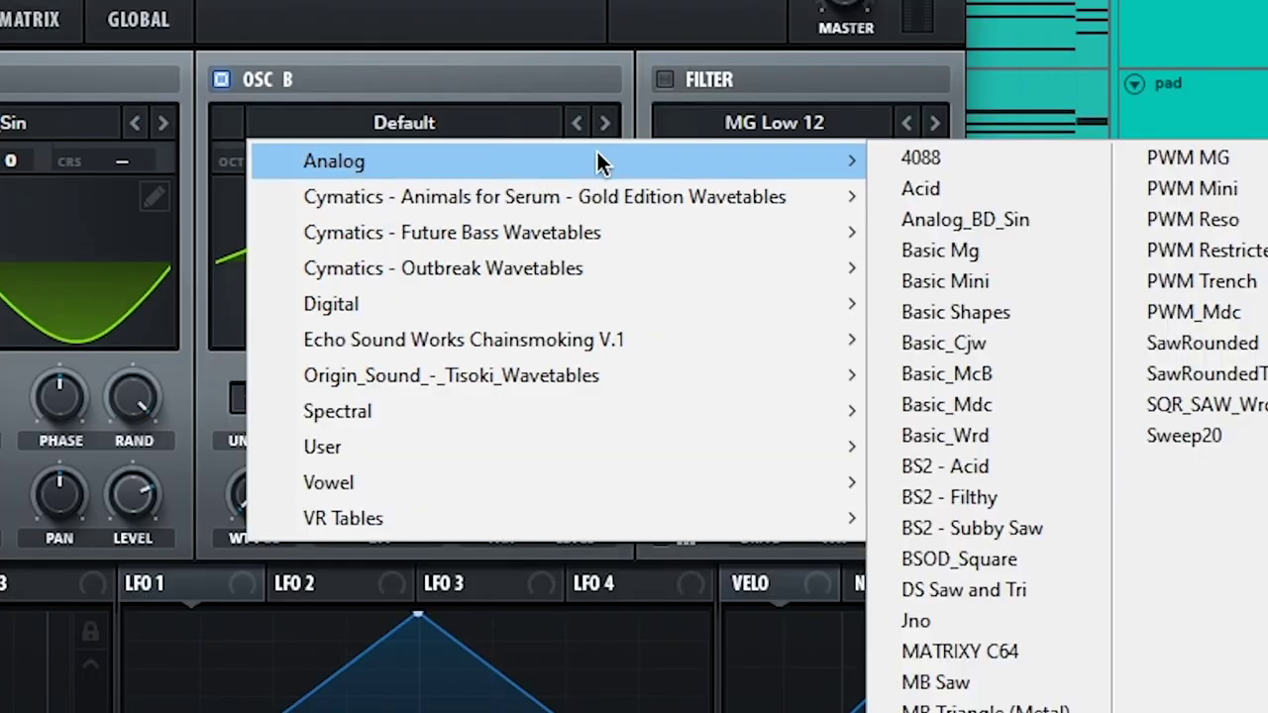
click(951, 314)
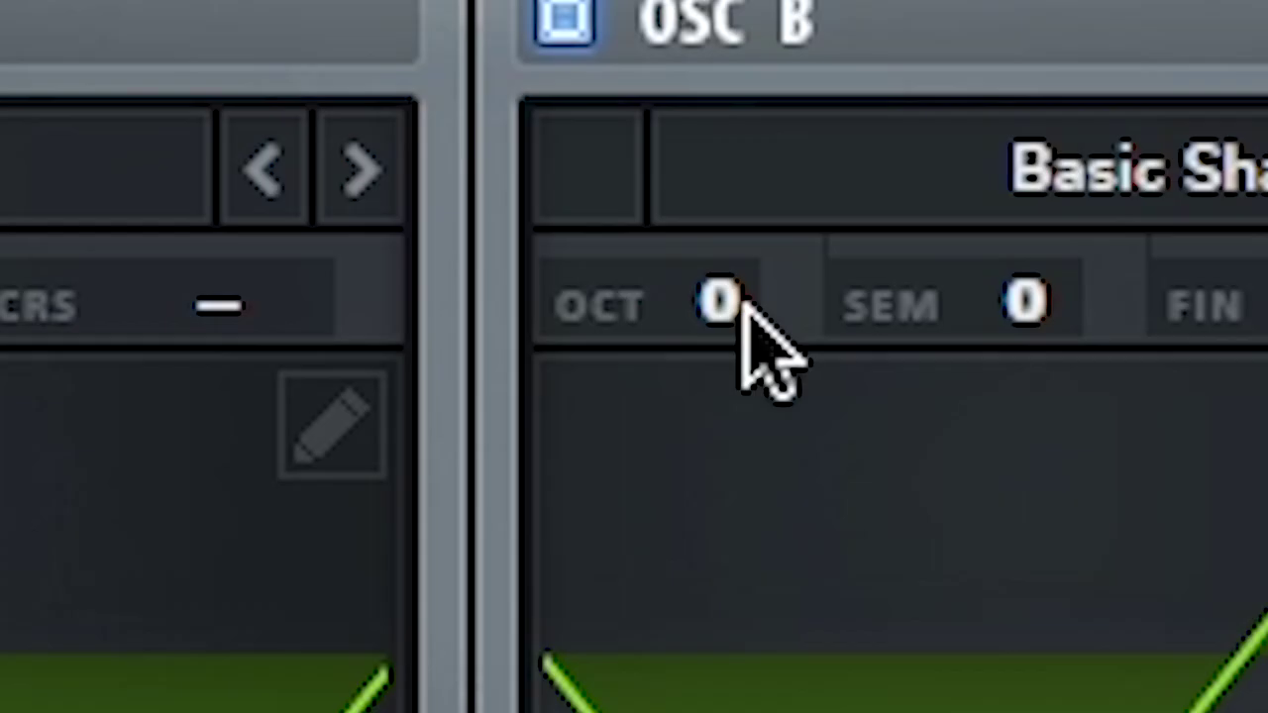
drag(674, 166, 675, 210)
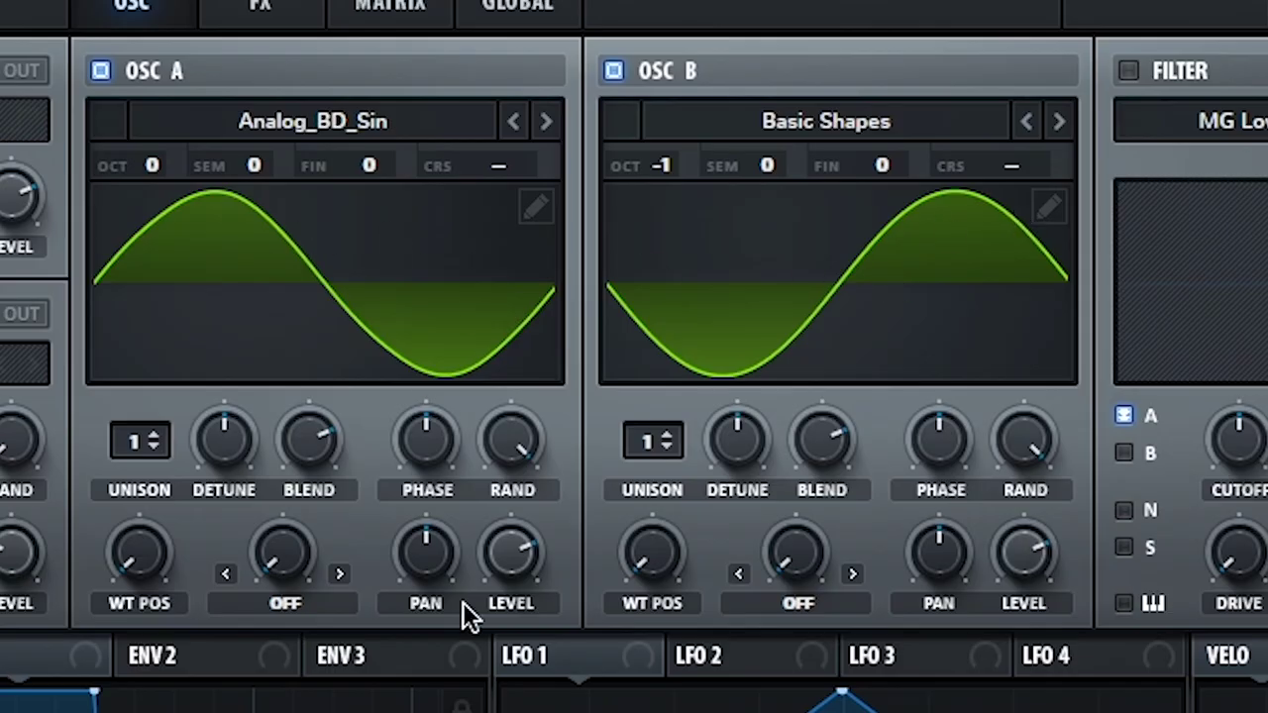
Step: Turn oscillator B's wavetable position to the square shape and set sync warp to about 1.19%
mouse_move(648, 555)
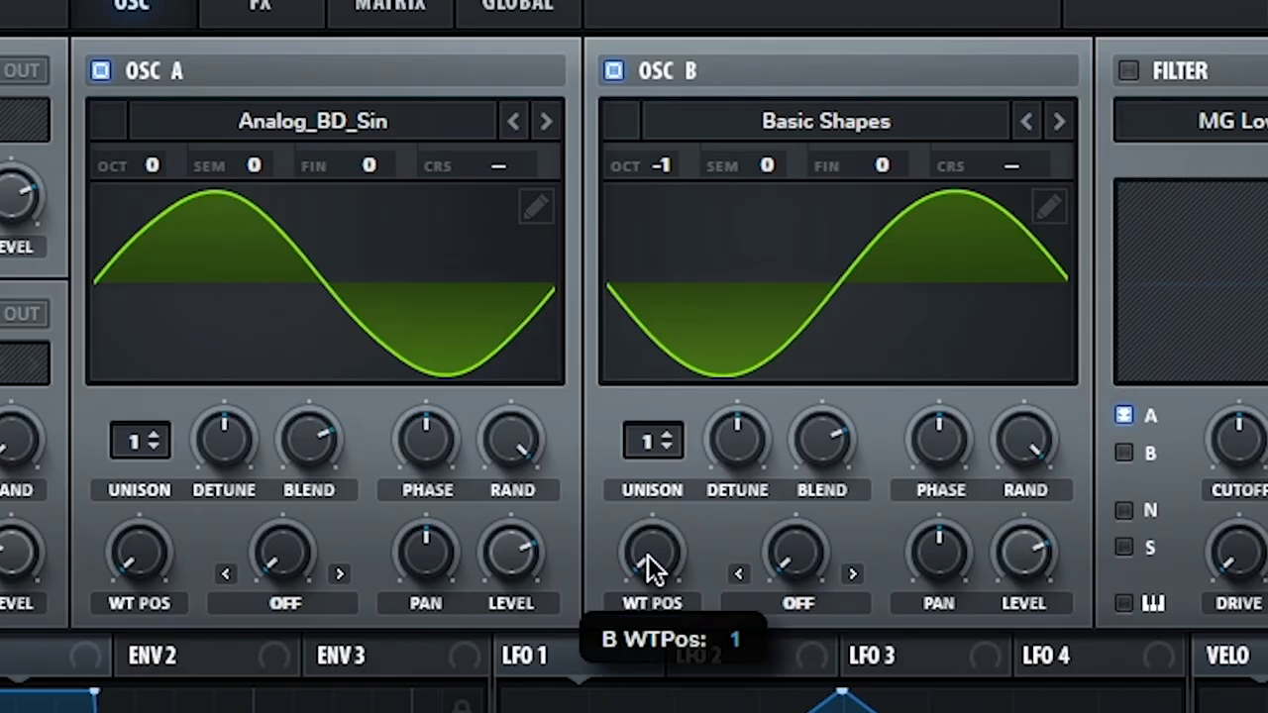
drag(648, 555, 683, 387)
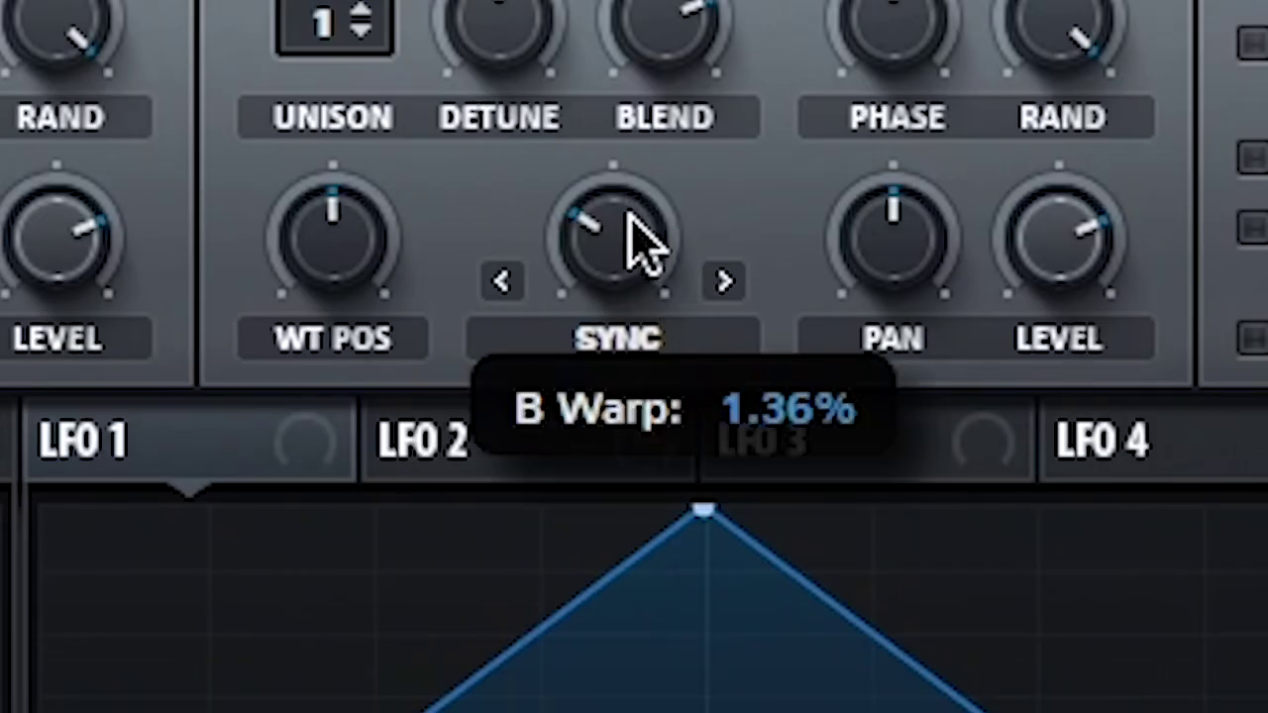
drag(642, 243, 611, 442)
drag(611, 278, 609, 77)
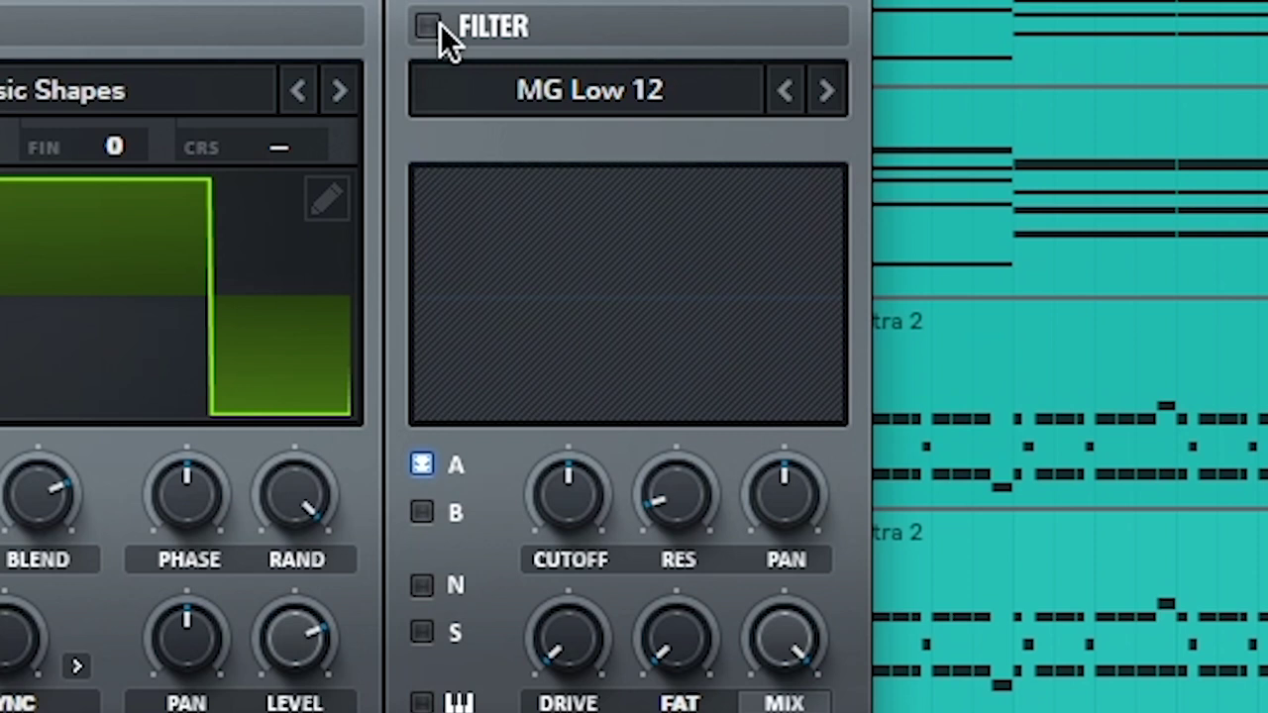
Step: Enable the MG Low 12 filter and route both oscillators A and B through it
click(438, 24)
click(673, 93)
mouse_move(570, 155)
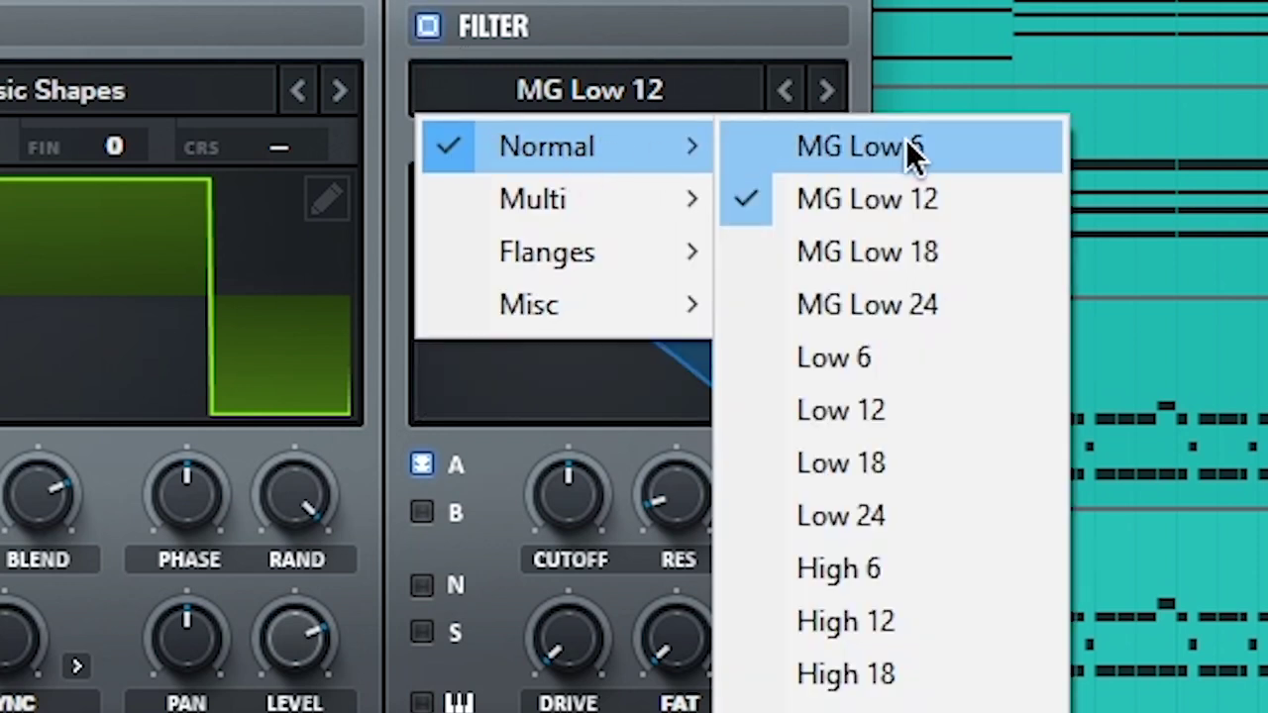
click(910, 204)
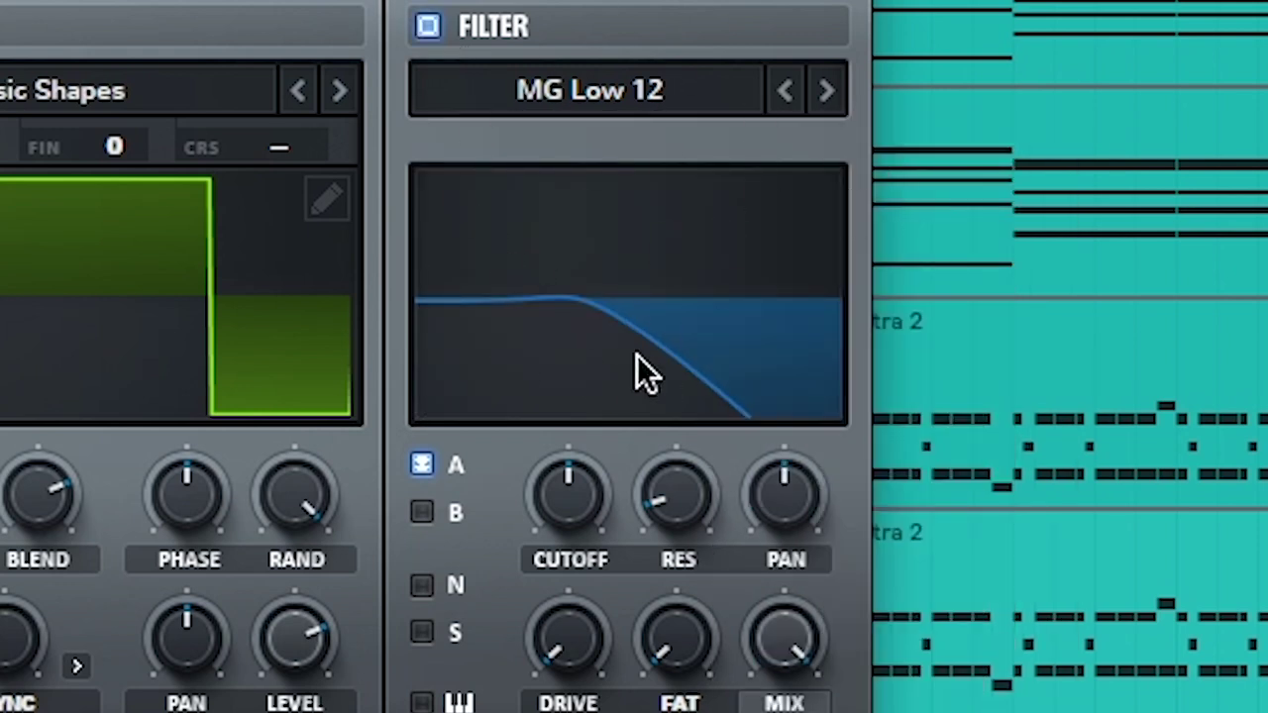
click(422, 465)
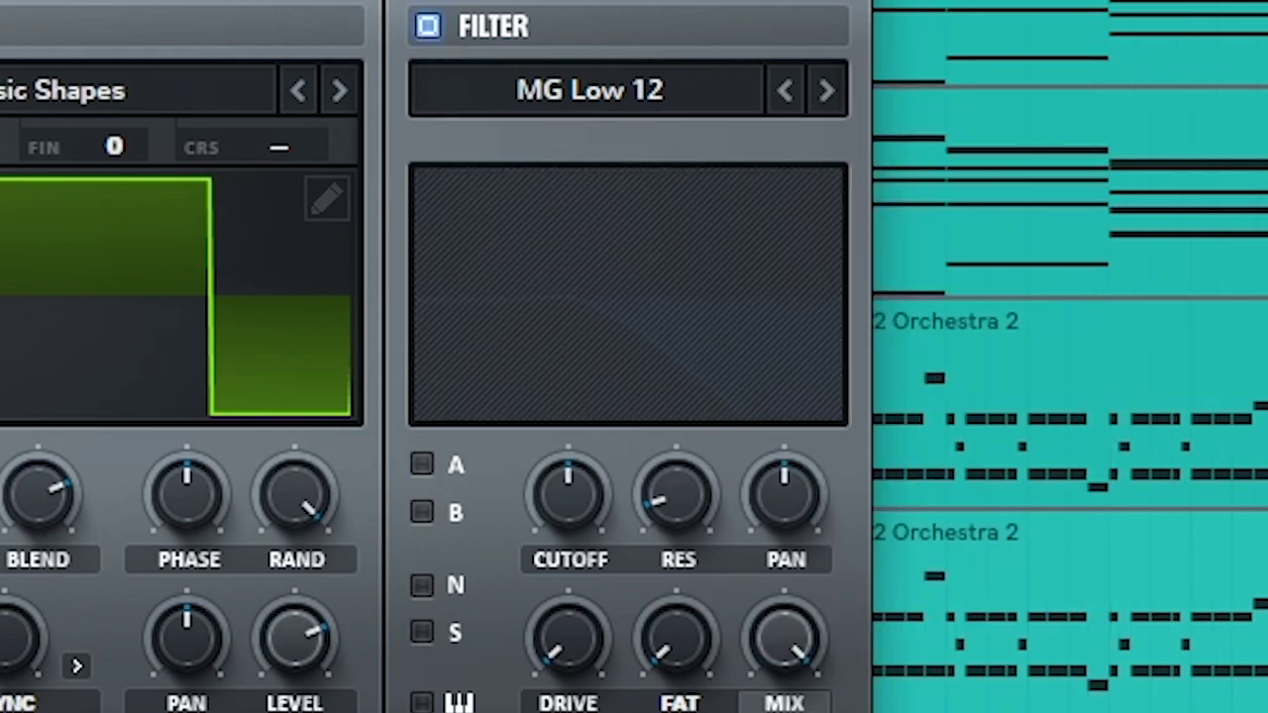
click(431, 468)
click(428, 510)
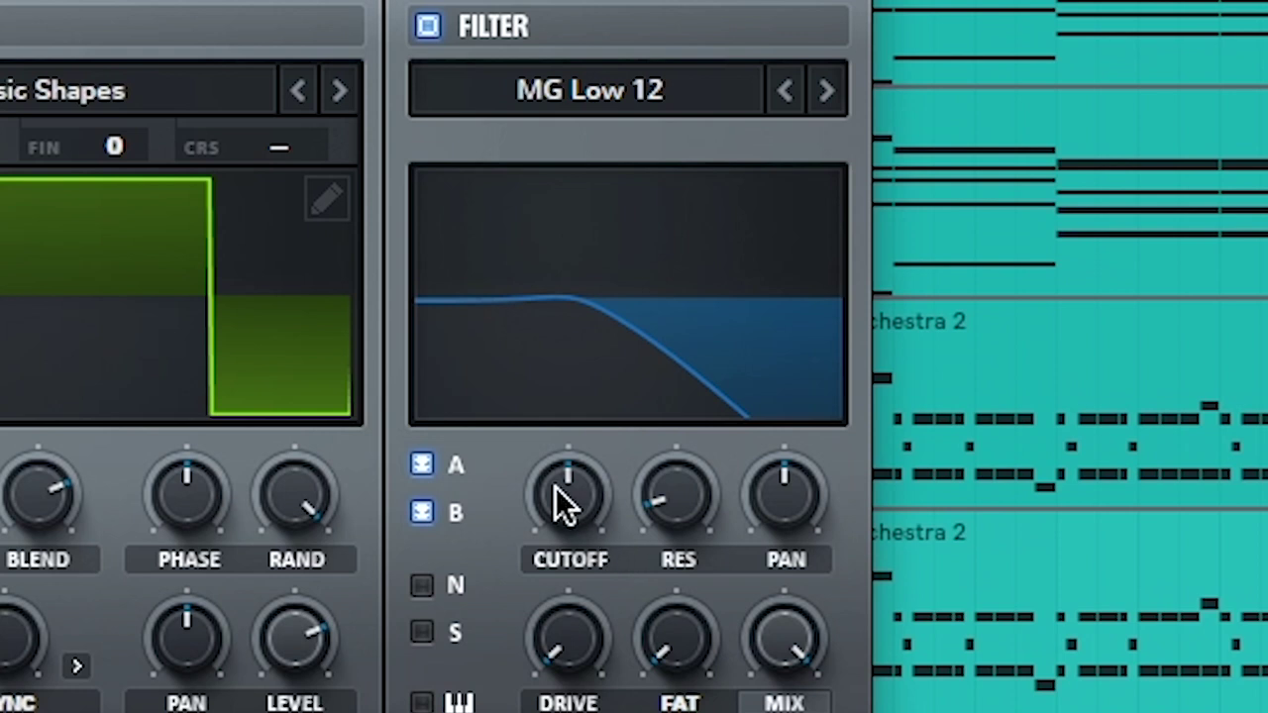
Step: Raise the filter cutoff to about 850 Hz and resonance to 54%
drag(565, 520, 568, 456)
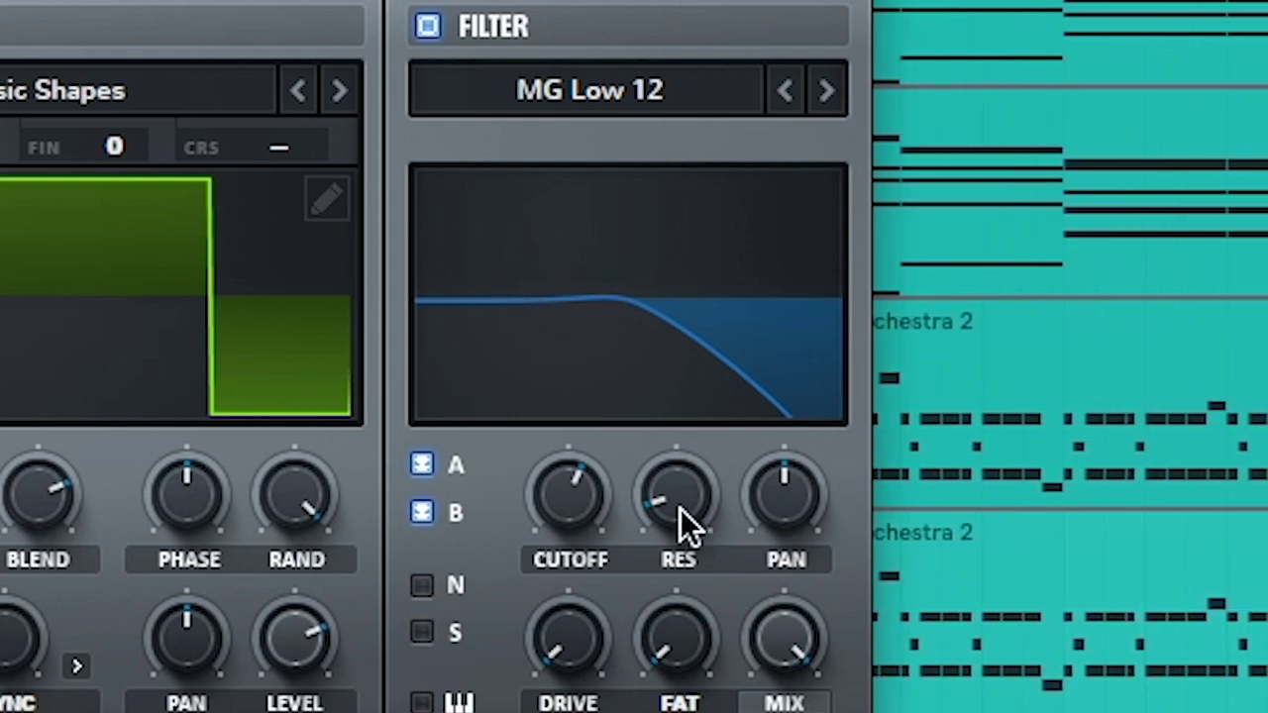
drag(671, 495, 696, 310)
drag(676, 473, 687, 449)
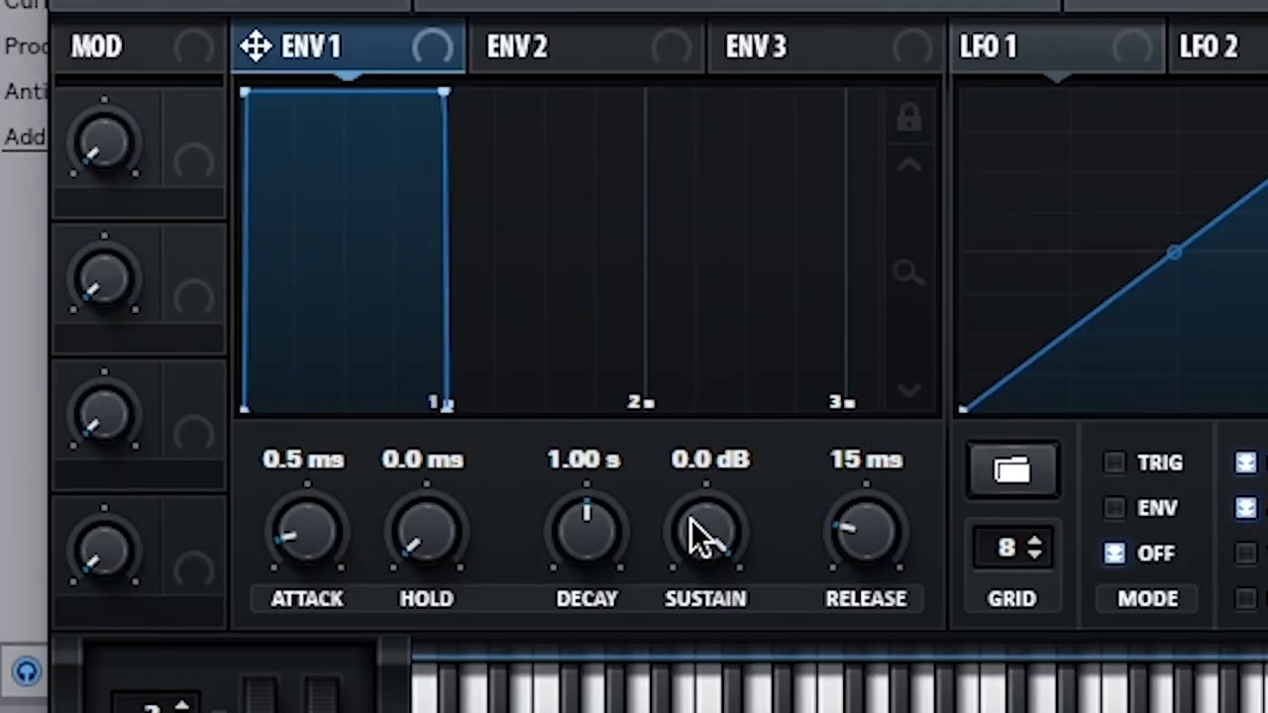
Step: Set envelope 1 sustain to -inf dB, attack to about 1.1 ms, release to about 632 ms
mouse_move(705, 541)
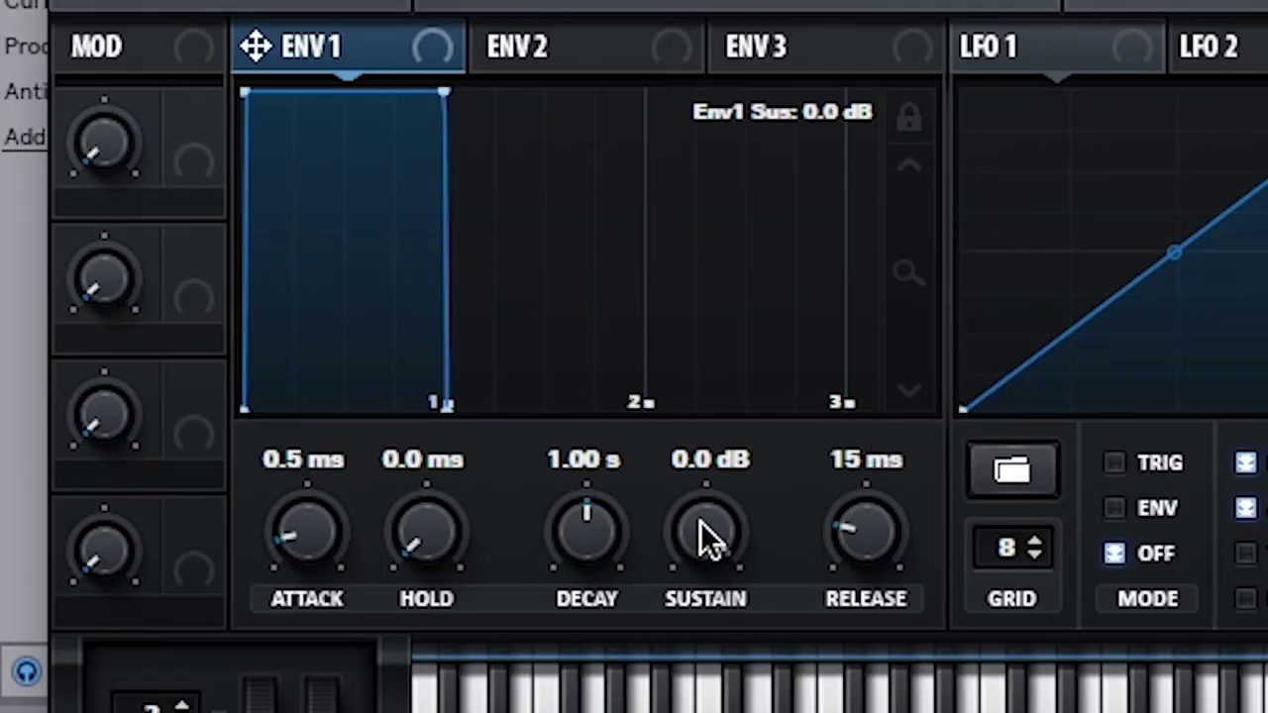
drag(705, 541, 704, 589)
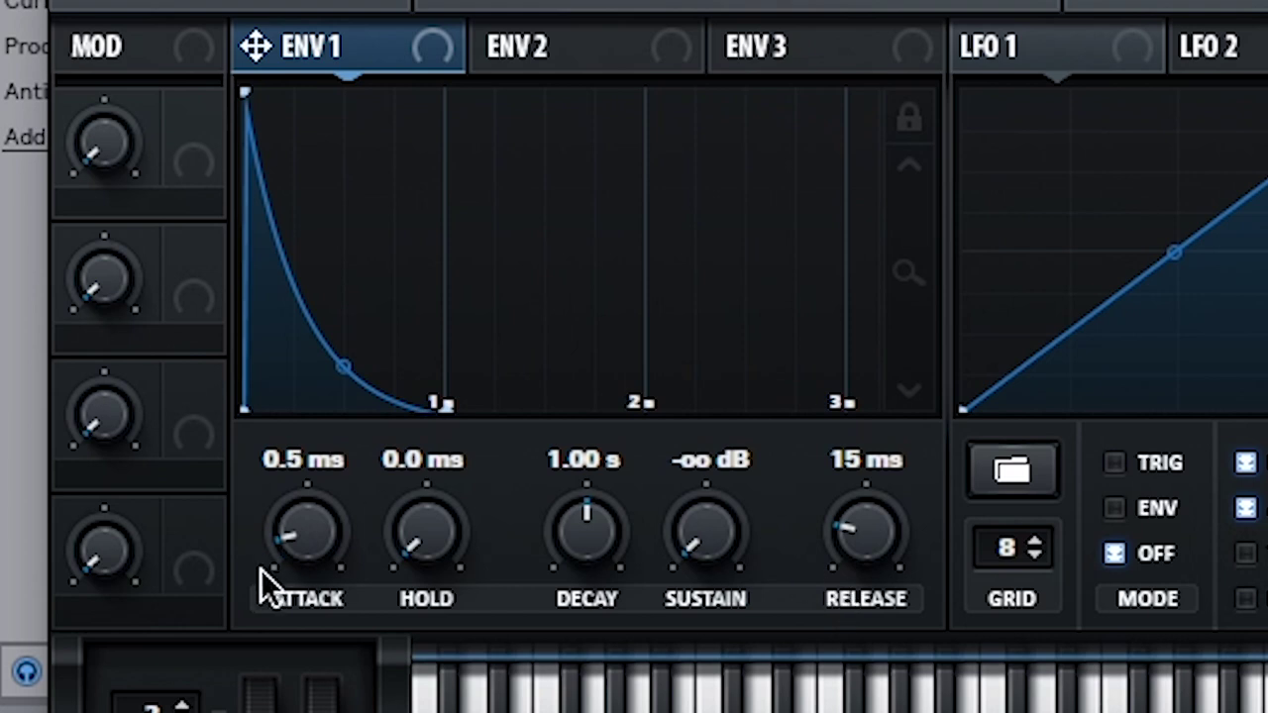
click(327, 561)
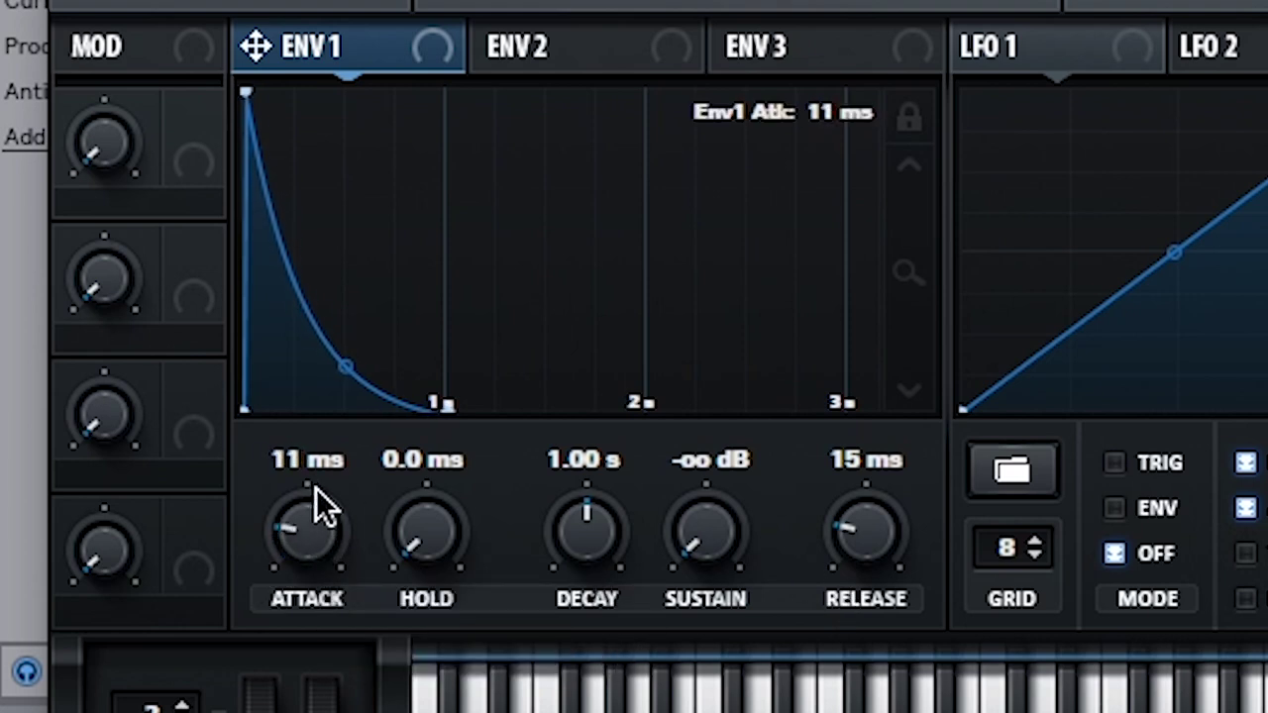
drag(316, 489, 307, 670)
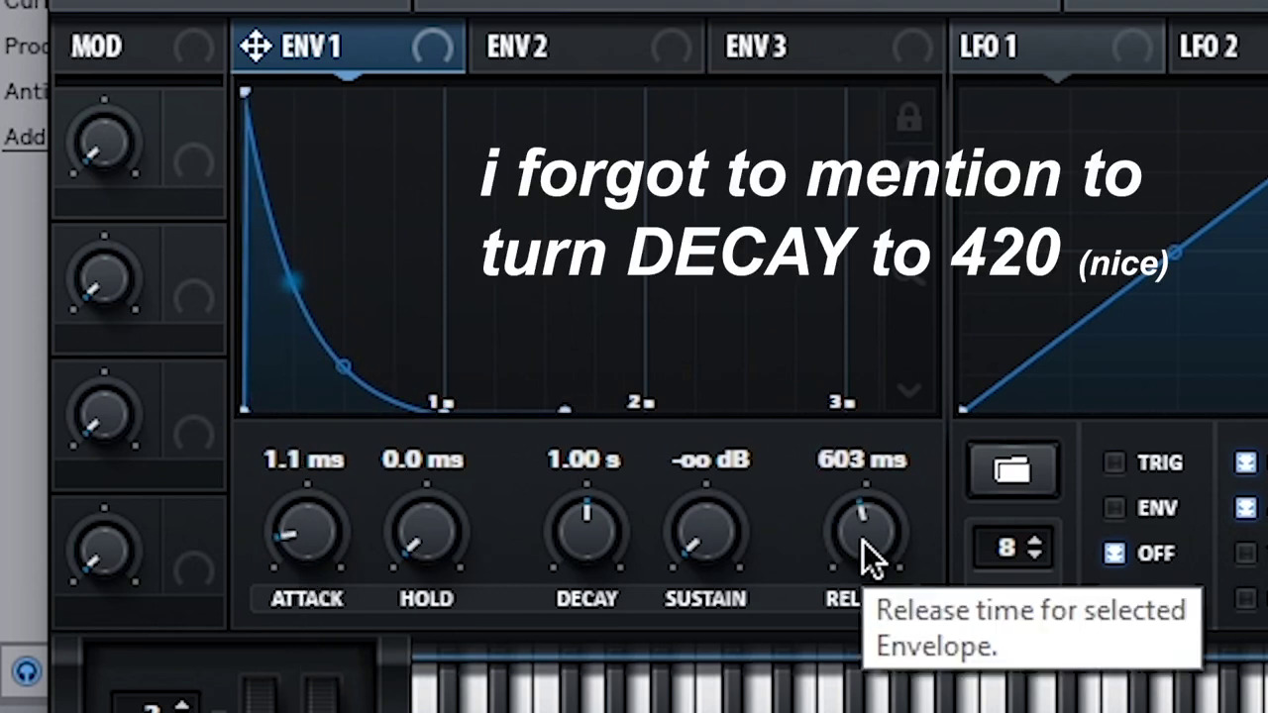
drag(864, 558, 855, 691)
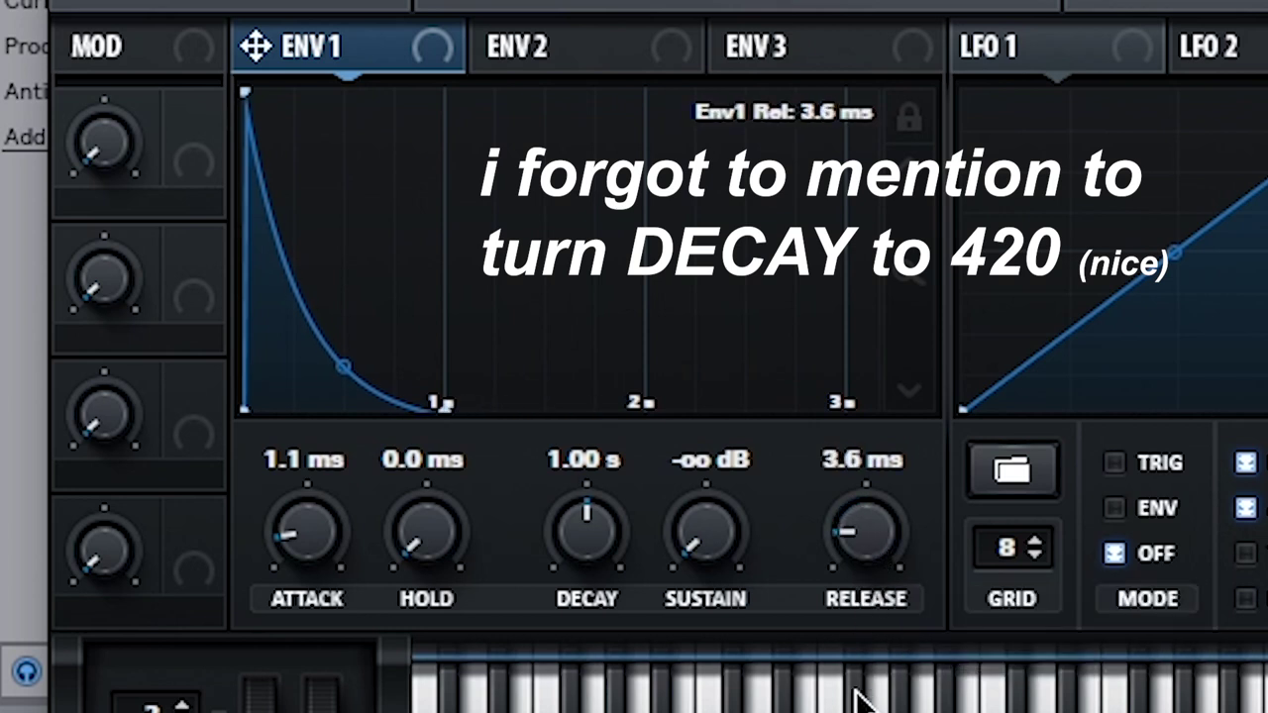
drag(854, 621, 858, 564)
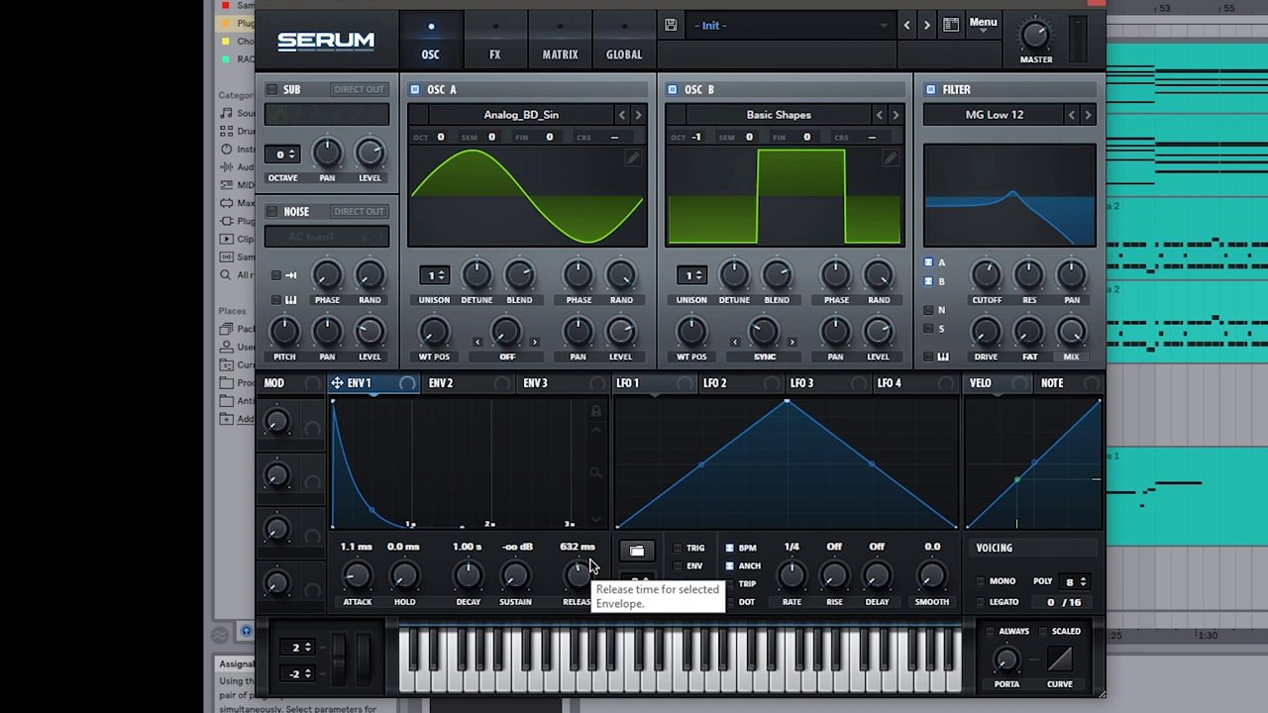
Step: Turn on the Flanger and Chorus effects, with the flanger wet mix at 71%
click(496, 52)
click(74, 261)
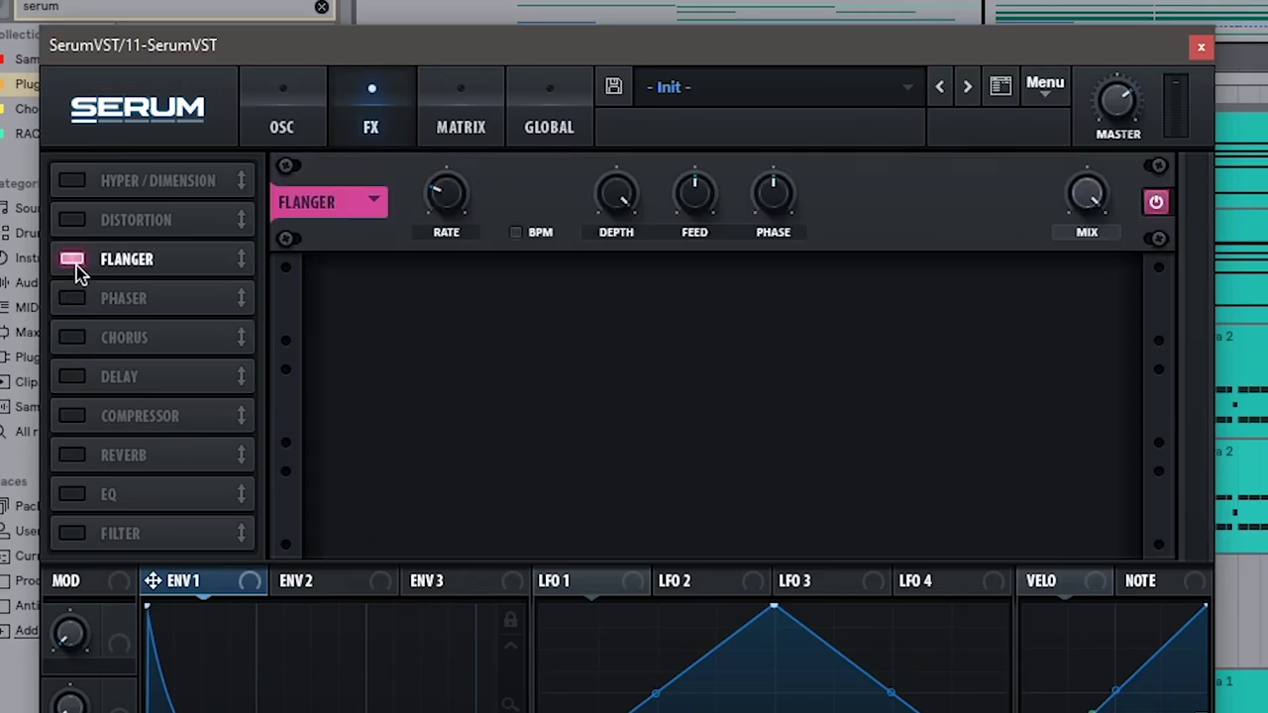
click(74, 335)
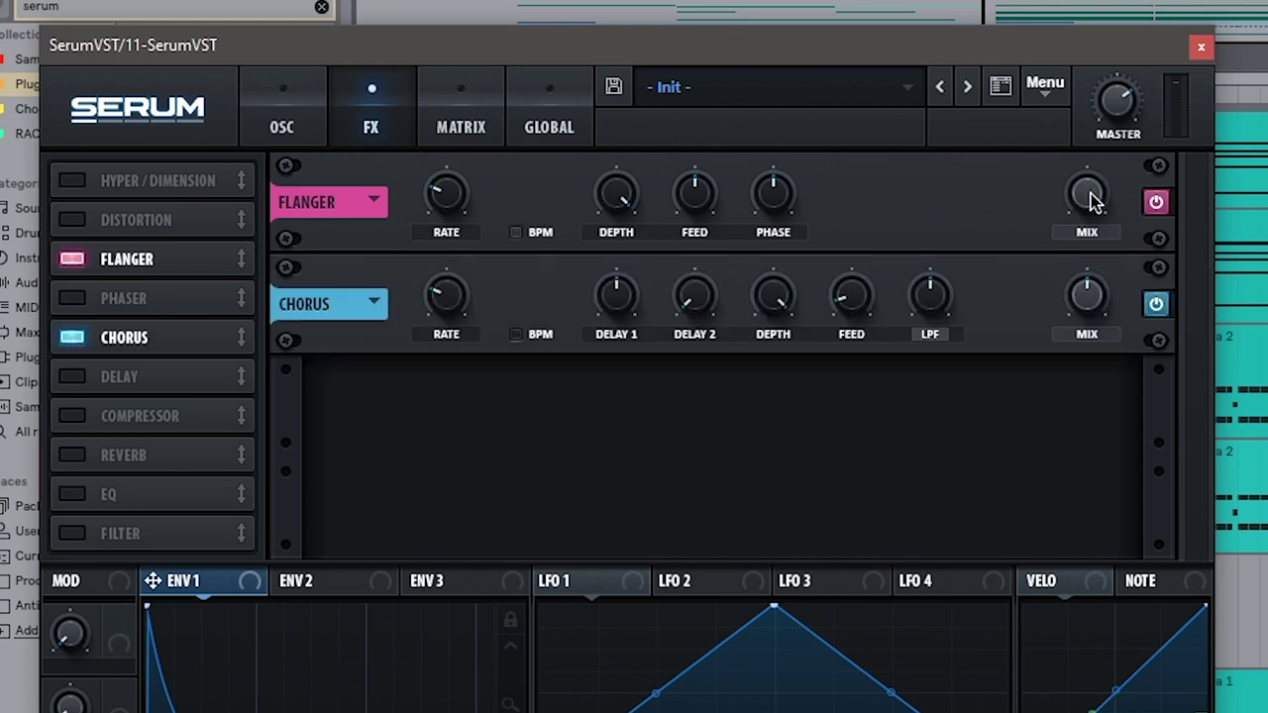
drag(1092, 201, 1091, 294)
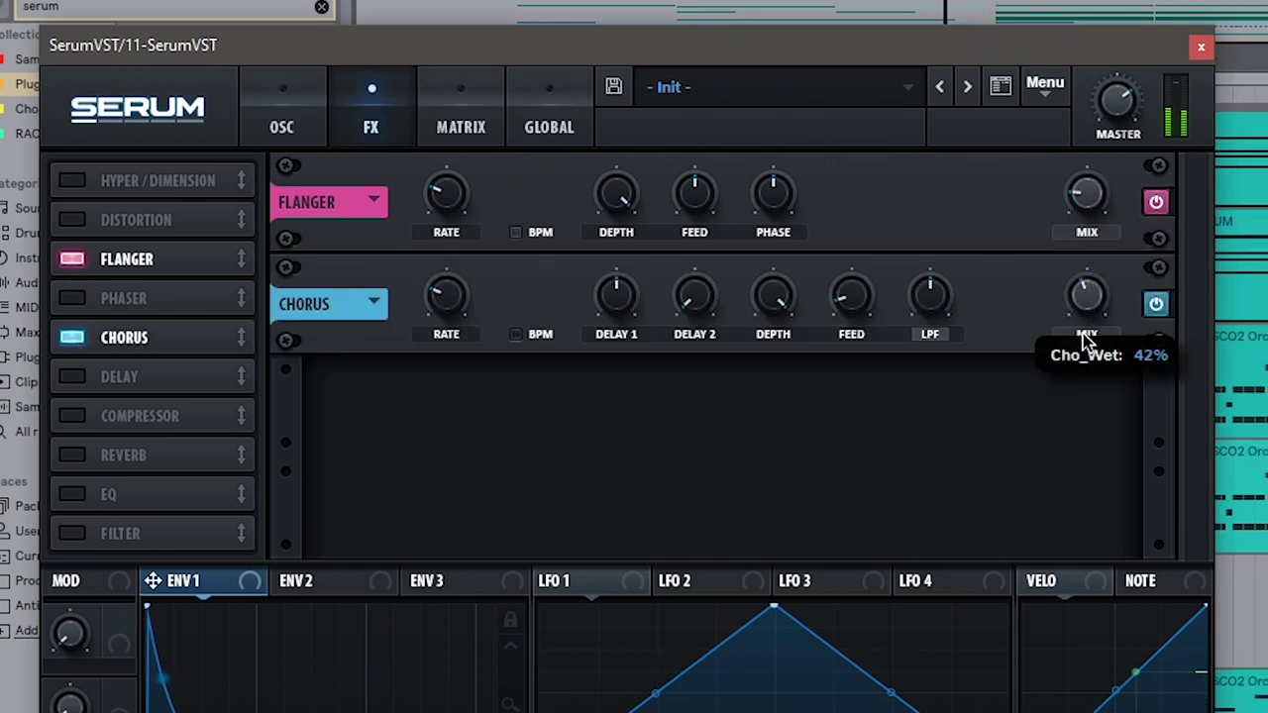
Step: Bring the chorus rate down to 0.00 Hz and the flanger rate to its minimum
drag(446, 295, 452, 333)
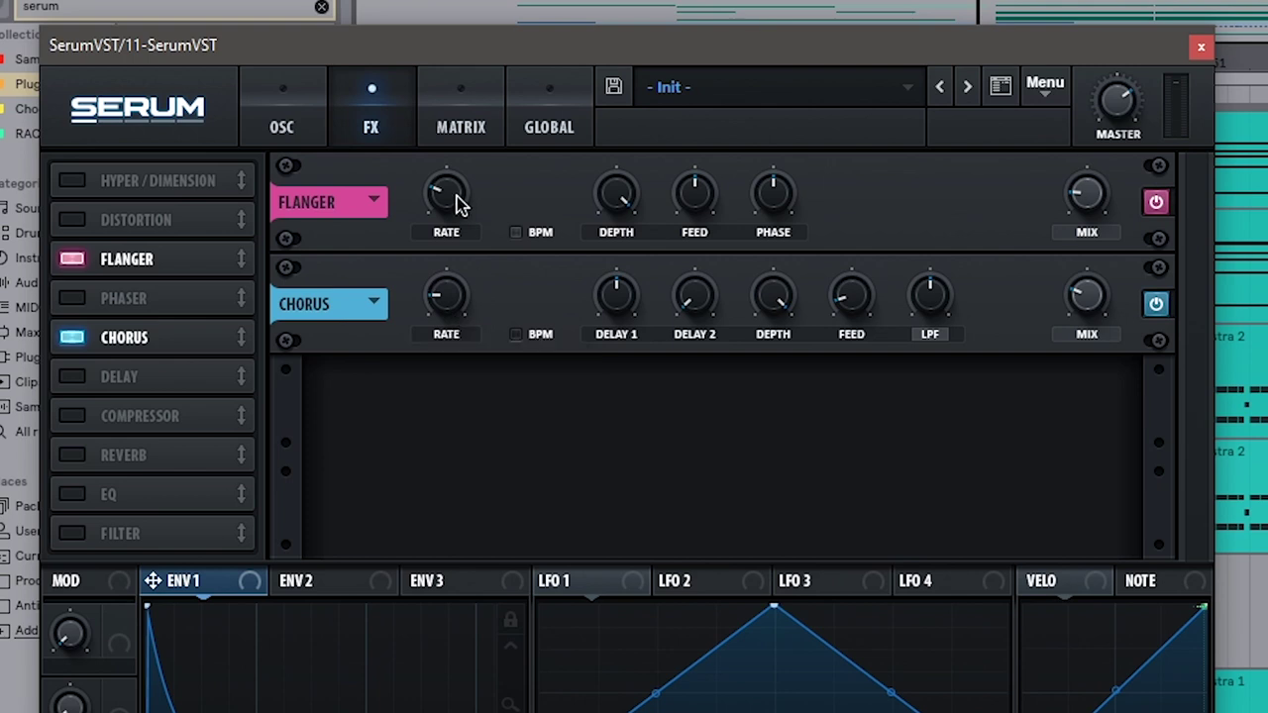
drag(461, 207, 453, 243)
drag(471, 320, 466, 331)
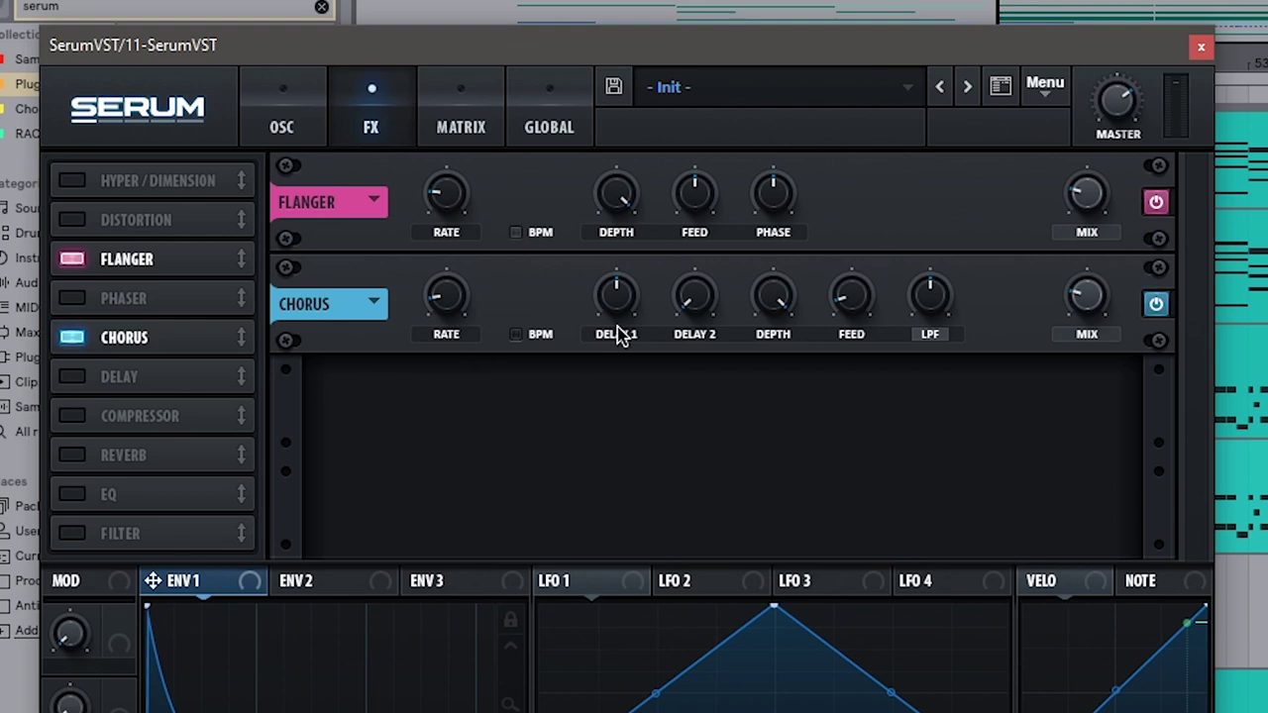
Step: Enable the Delay effect and set its wet mix to about 16%
click(71, 377)
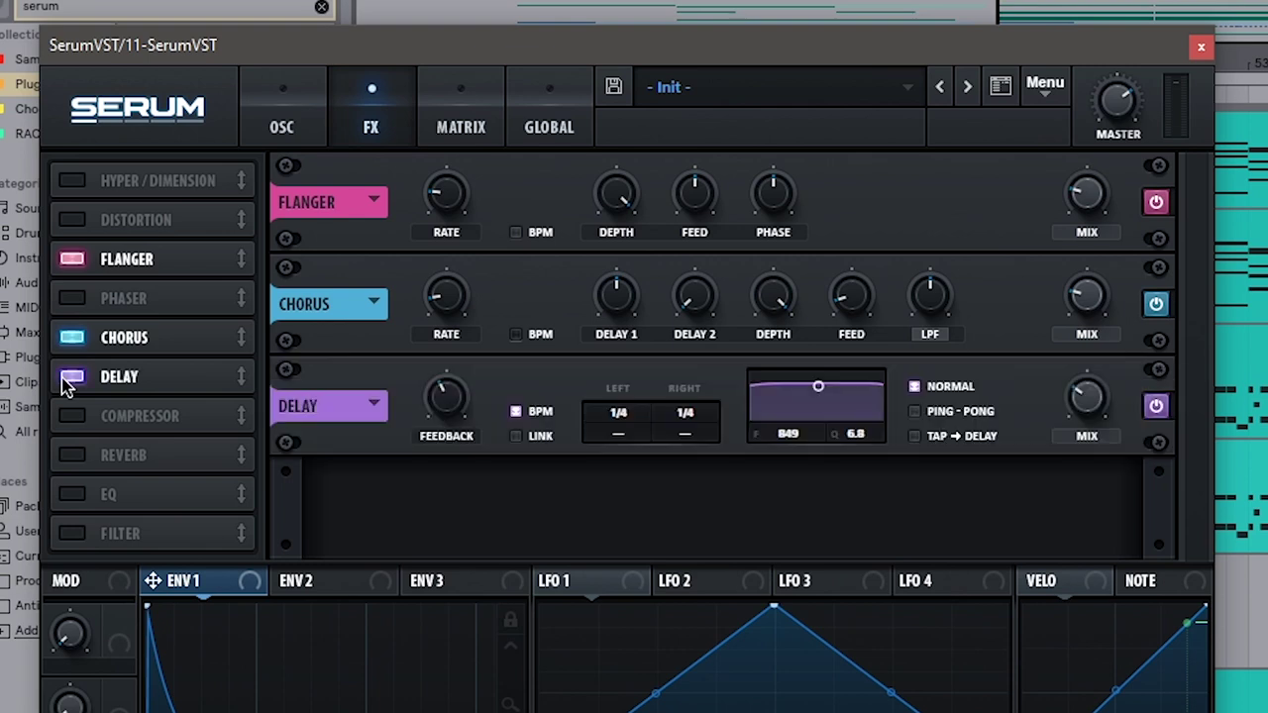
mouse_move(1078, 420)
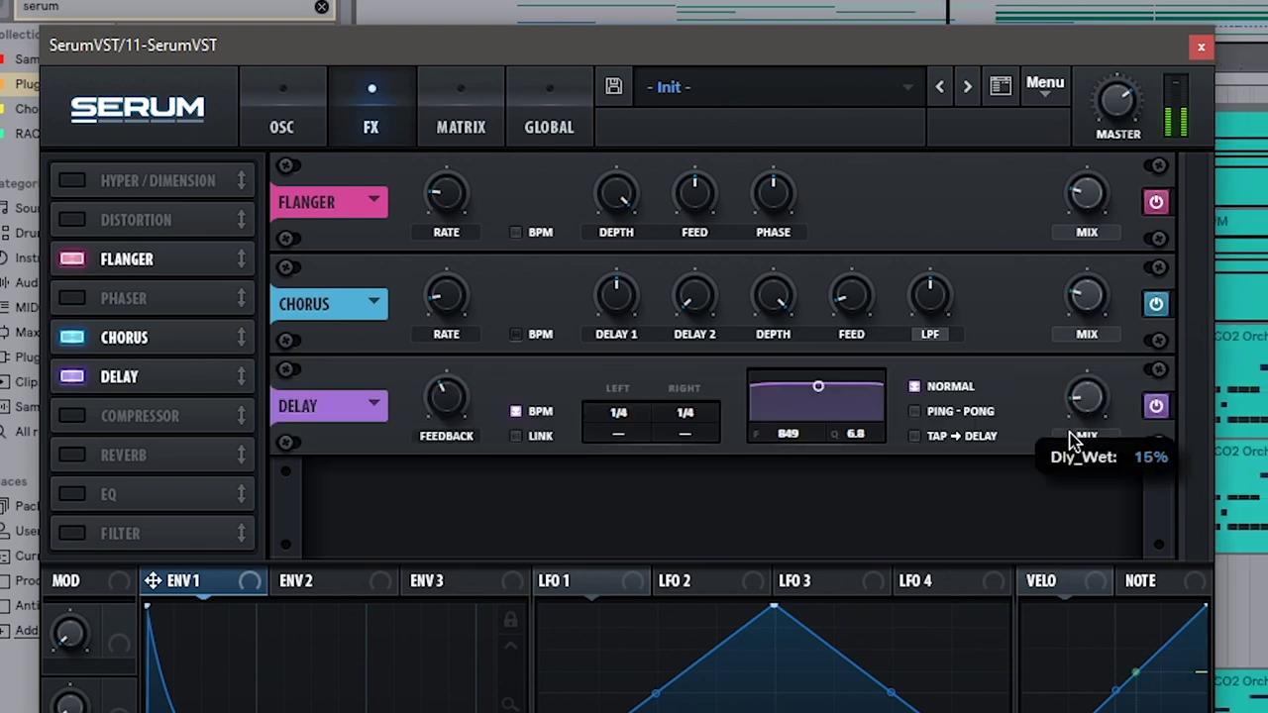
drag(1084, 419, 1087, 404)
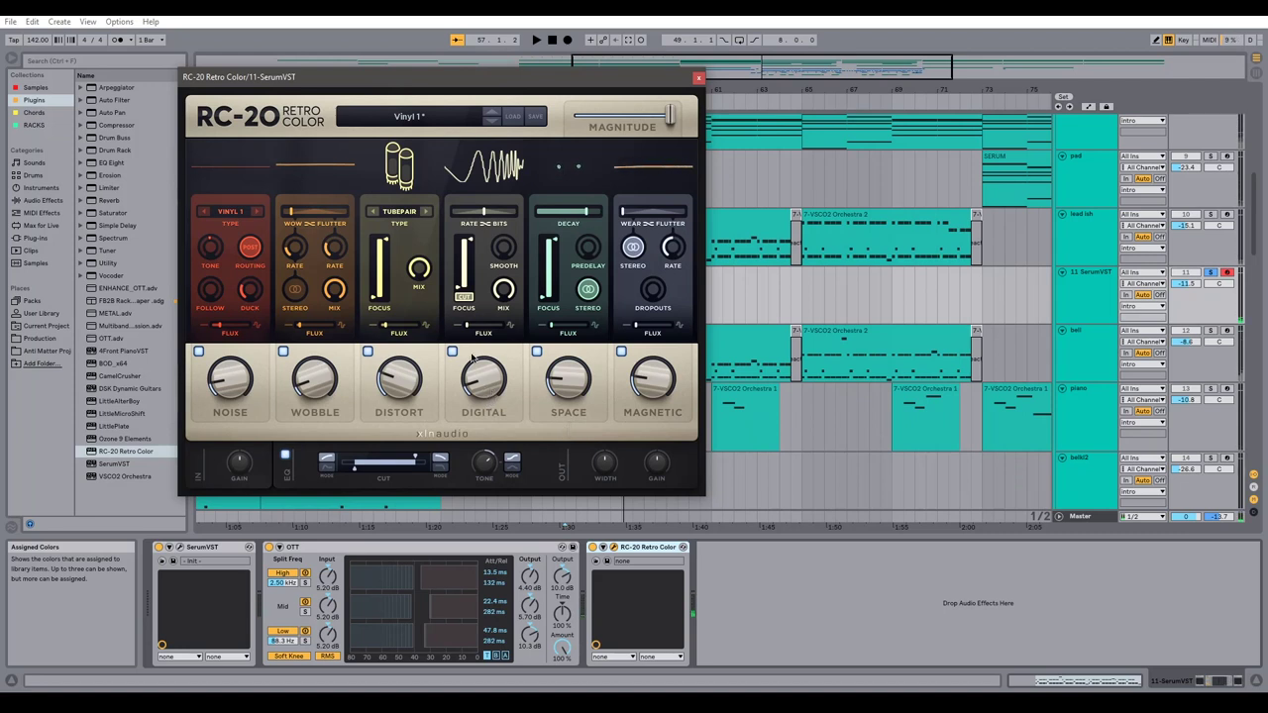
Step: Close the RC-20 Retro Color plugin window
click(698, 78)
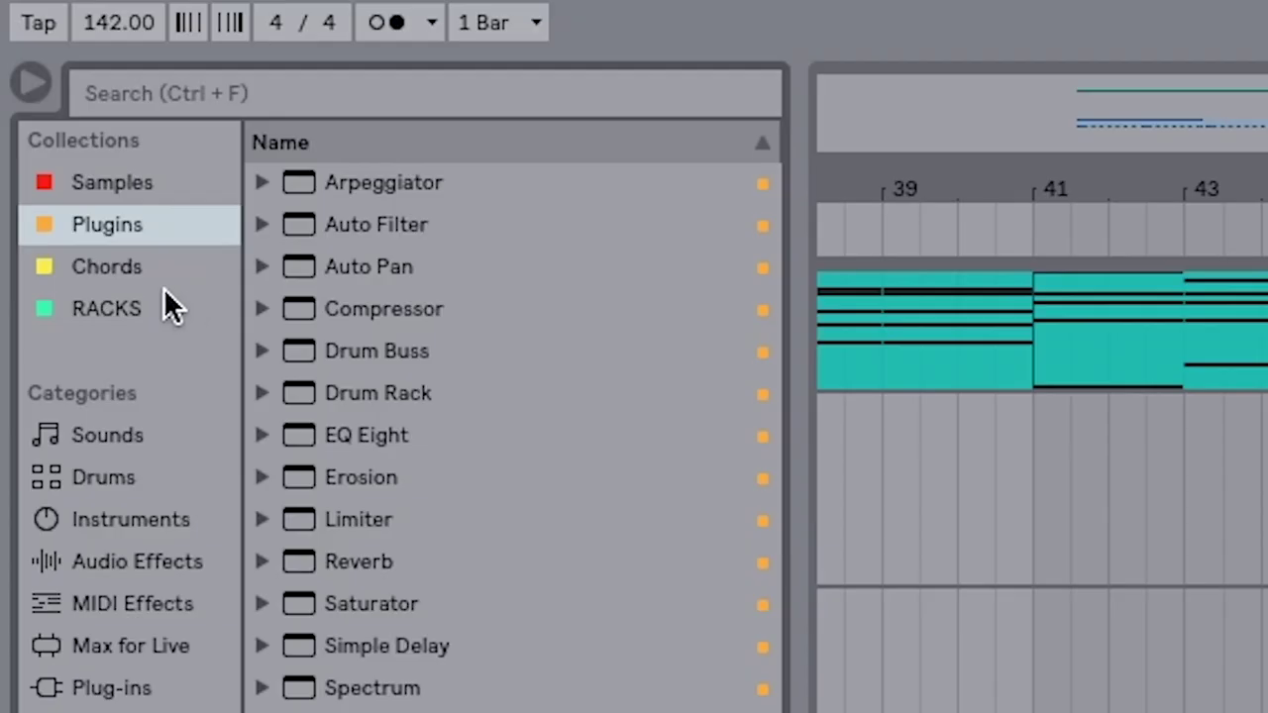
Step: Load the We Have RC-20 At Home rack, setting Space to 24% and Digital to 1.68
click(51, 123)
click(153, 113)
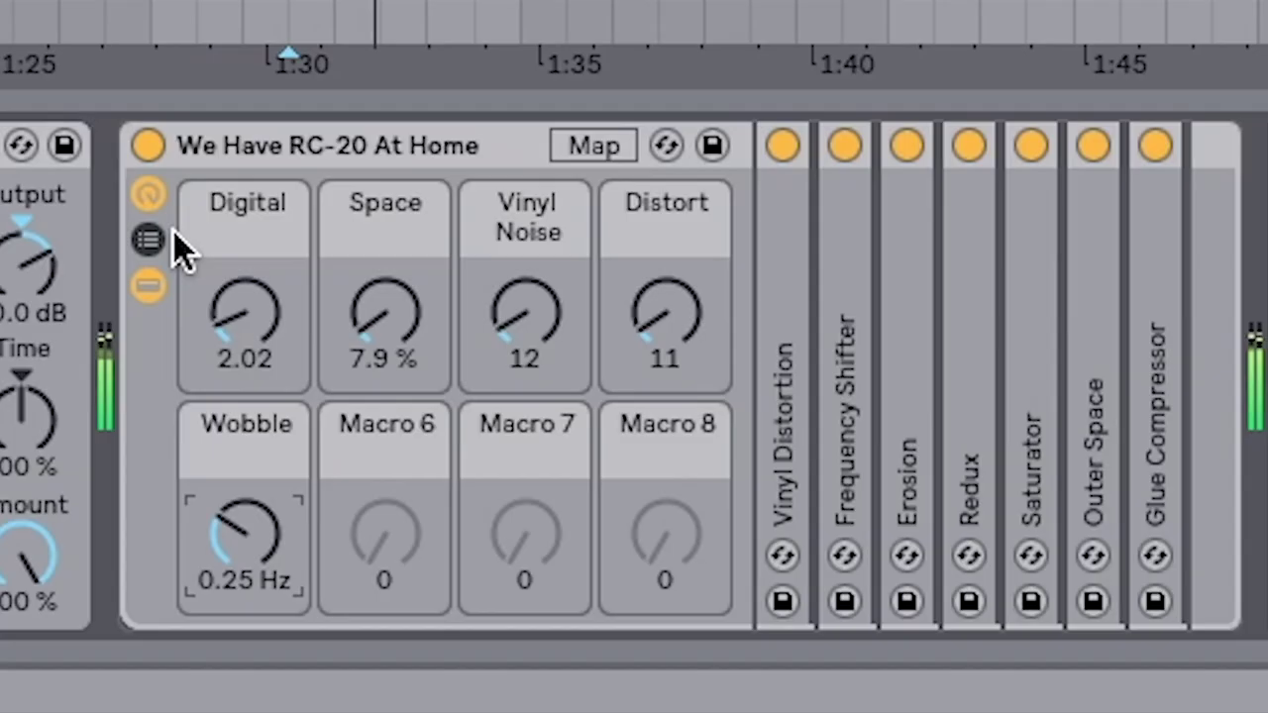
drag(249, 326, 249, 293)
mouse_move(410, 334)
mouse_down()
mouse_move(410, 282)
mouse_move(411, 324)
mouse_up()
drag(226, 327, 204, 518)
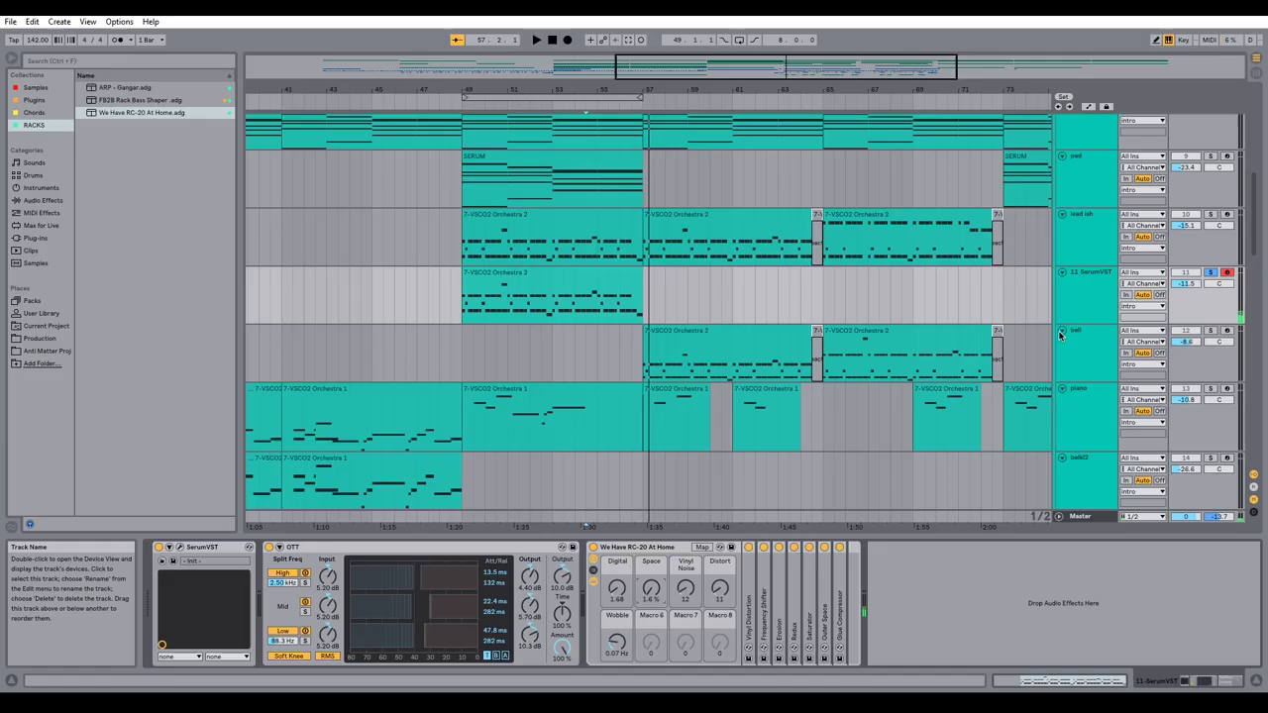
click(552, 294)
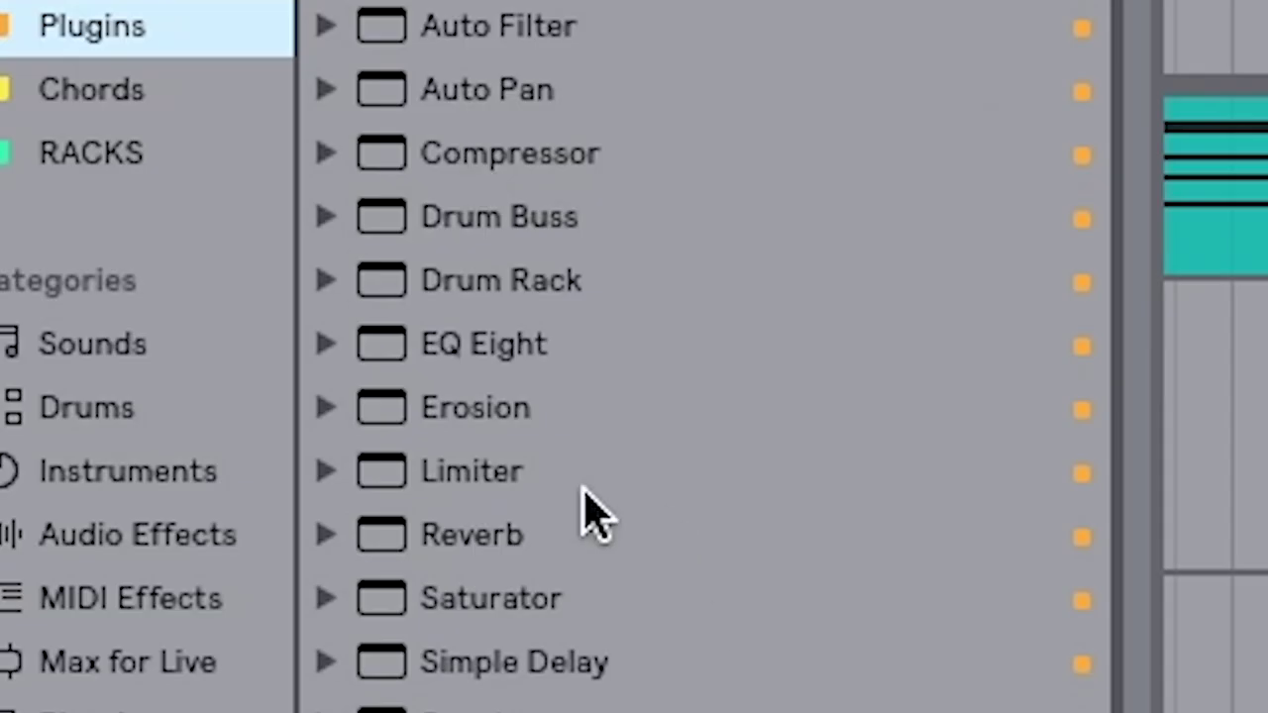
click(471, 366)
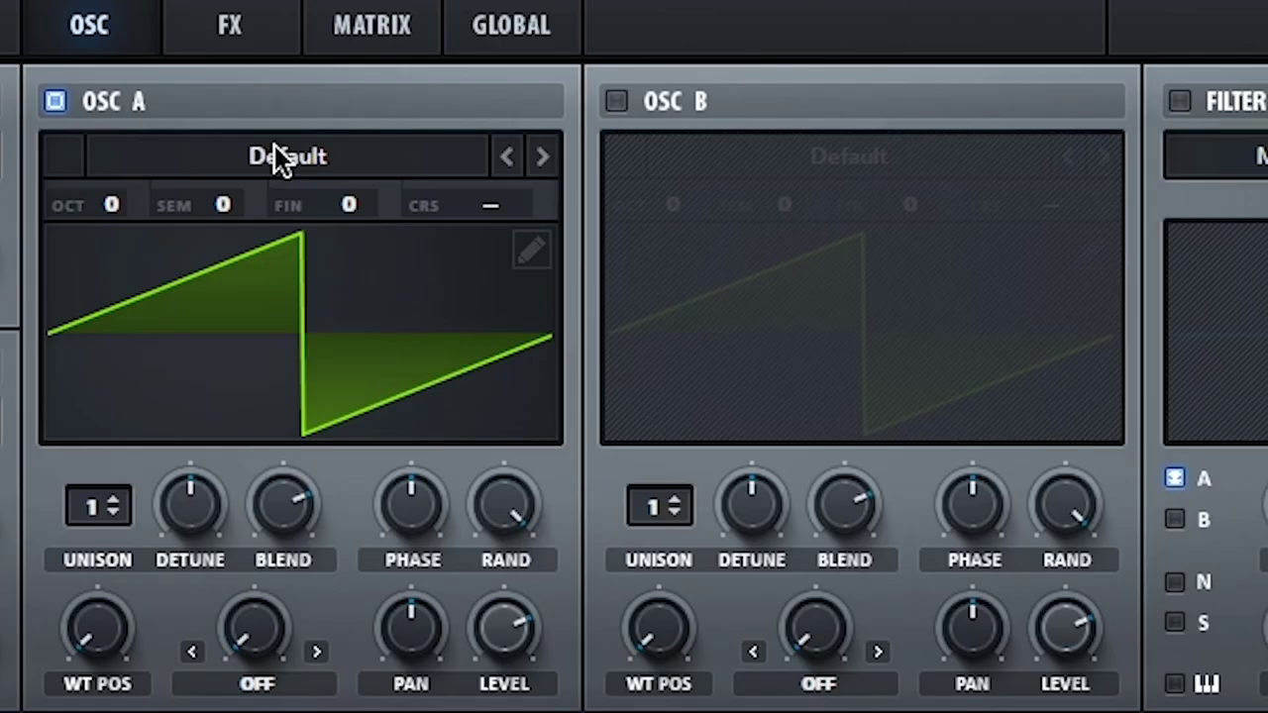
Step: Load Analog_BD_Sin into oscillator A, raise it to +1 octave, and set its warp to PWM
click(277, 150)
mouse_move(558, 198)
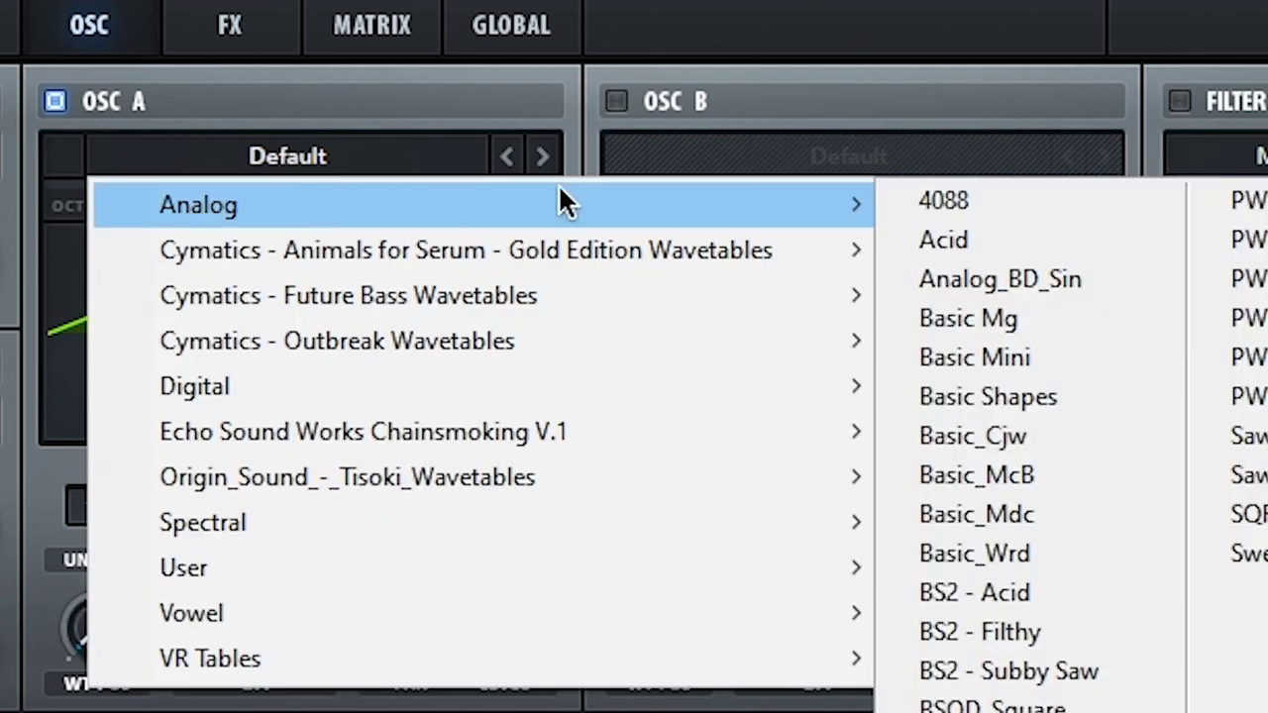
click(1072, 280)
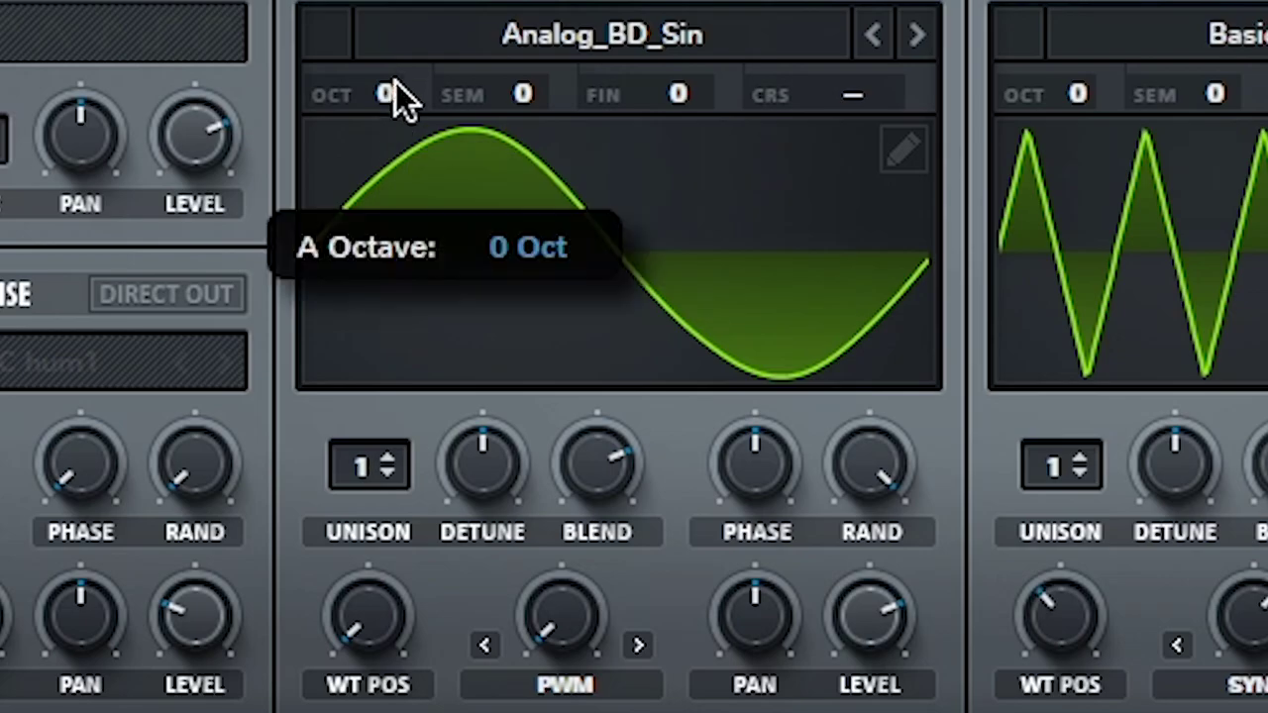
drag(119, 209, 135, 187)
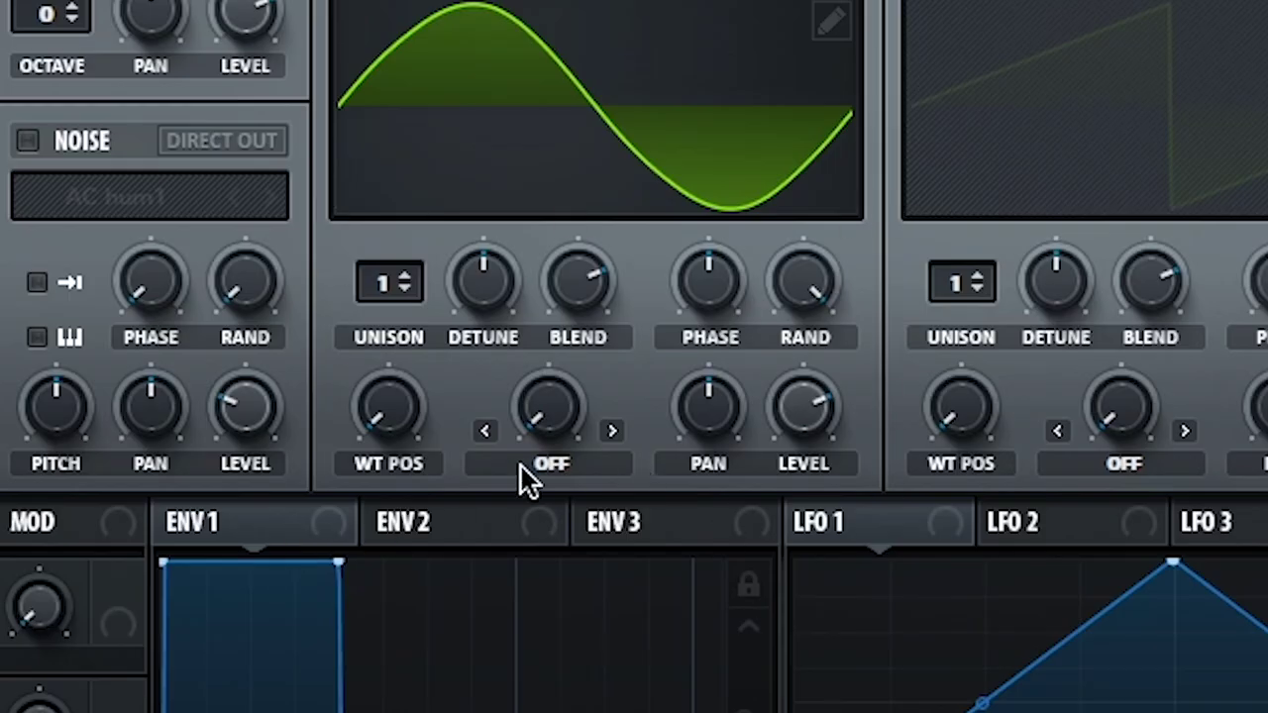
click(558, 464)
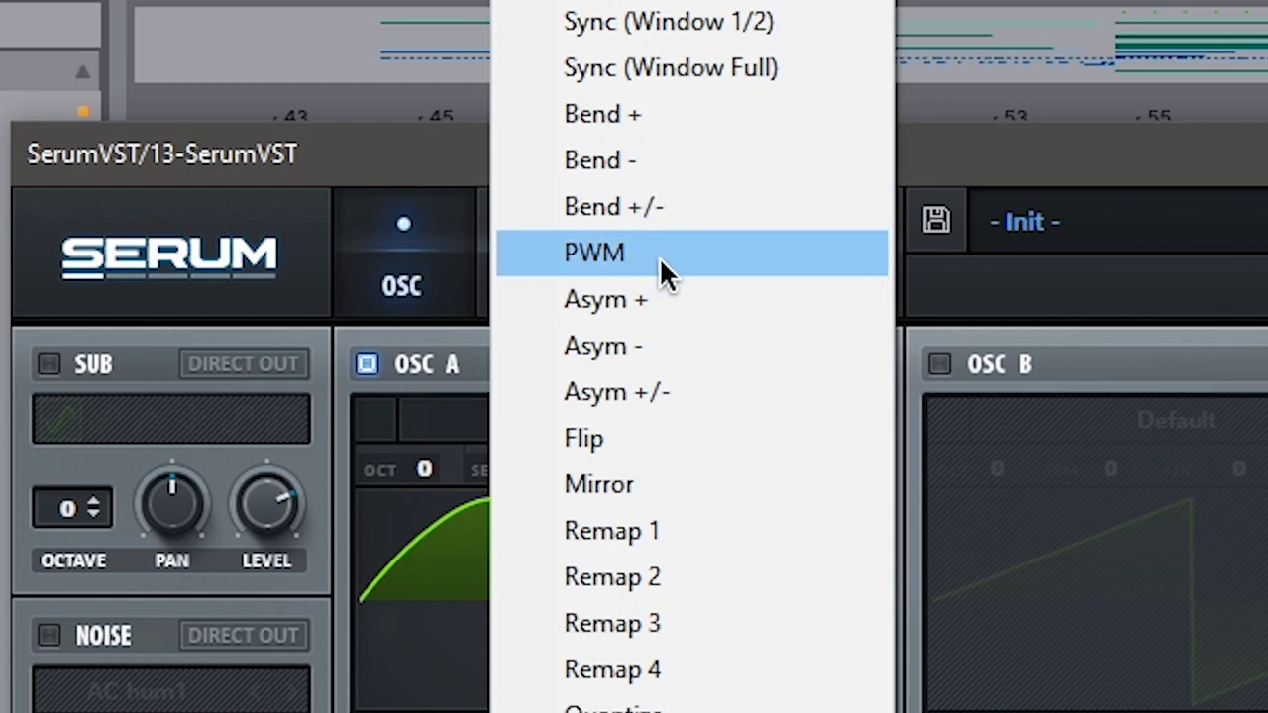
click(658, 257)
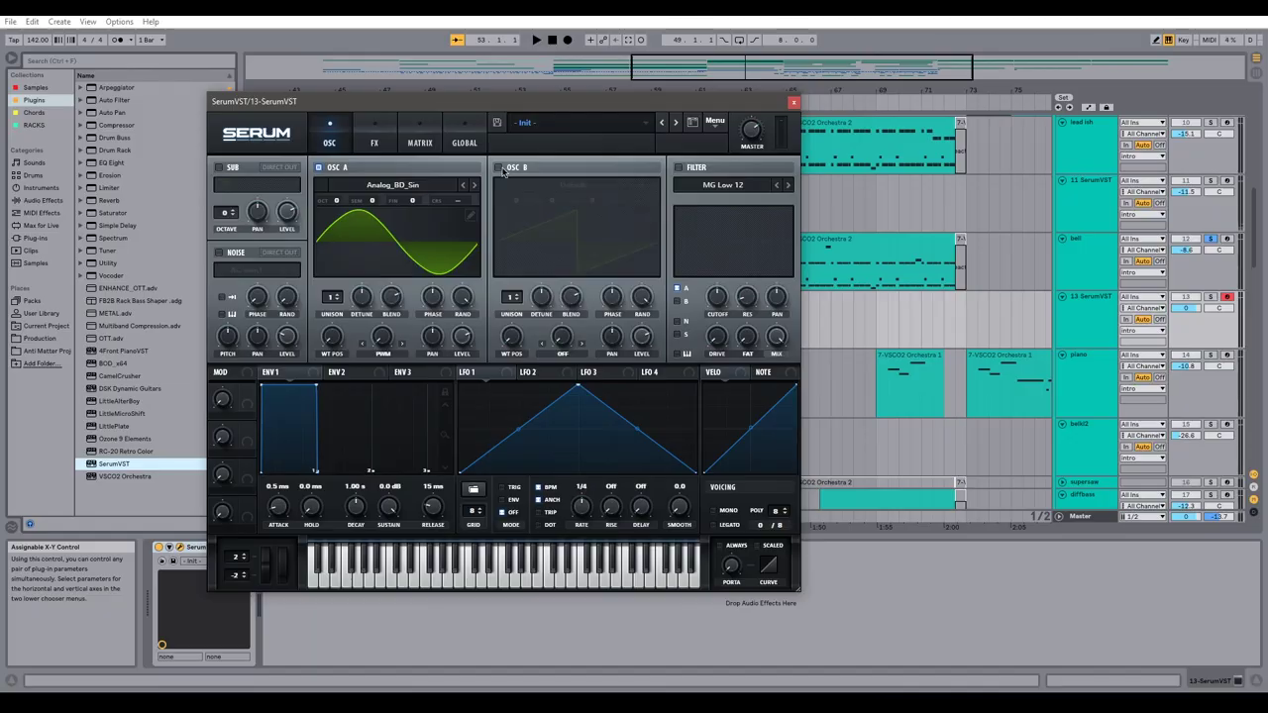
Step: Enable oscillator B with the Basic Shapes wavetable, morphed from sine to triangle
click(499, 168)
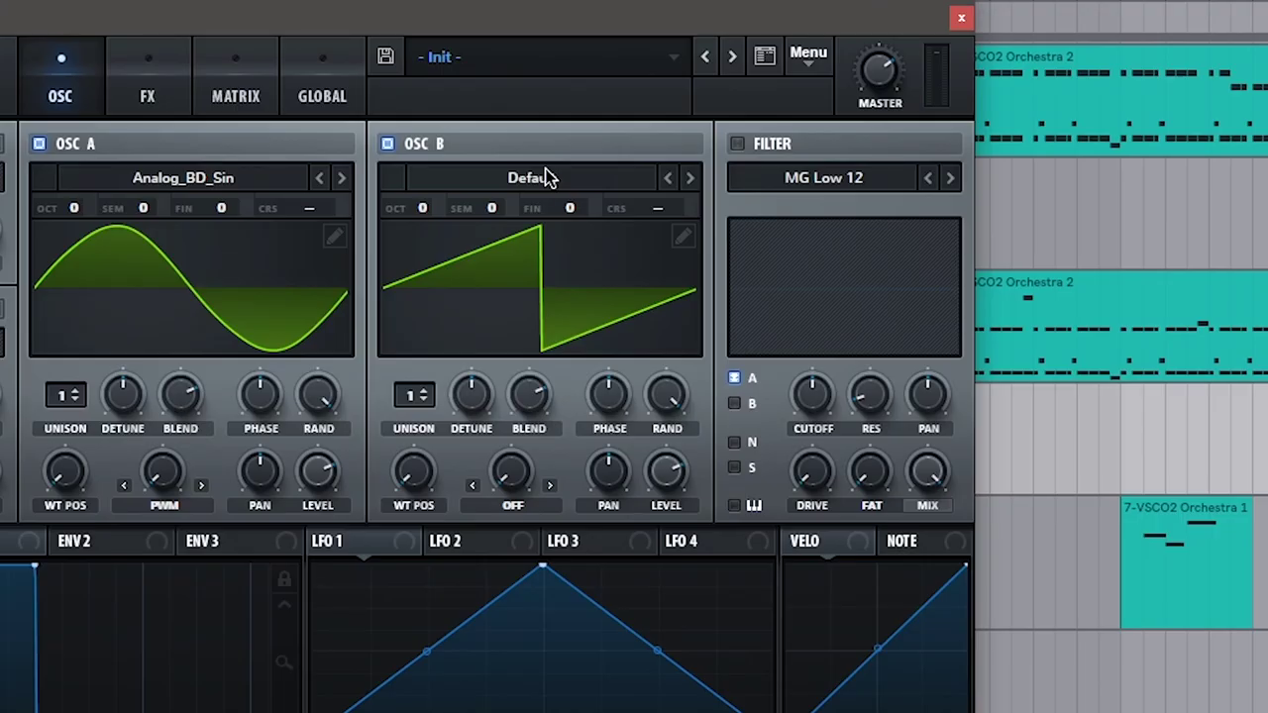
click(573, 185)
mouse_move(723, 208)
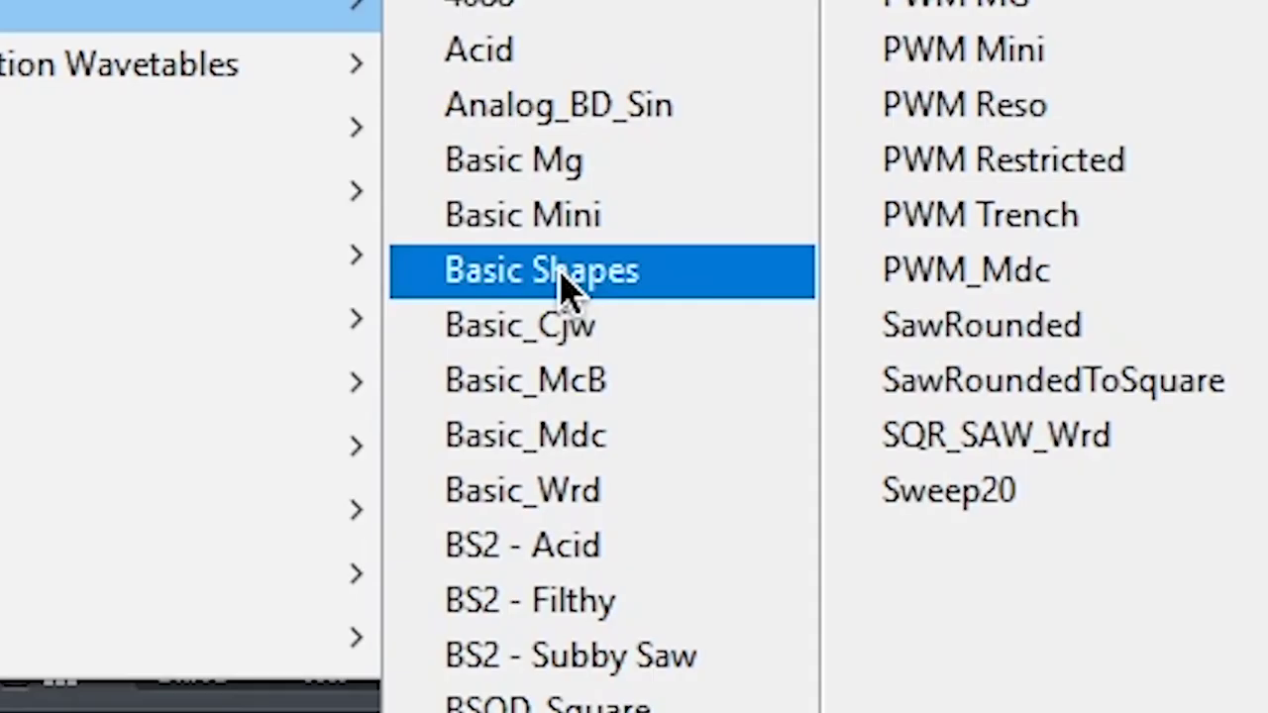
click(750, 291)
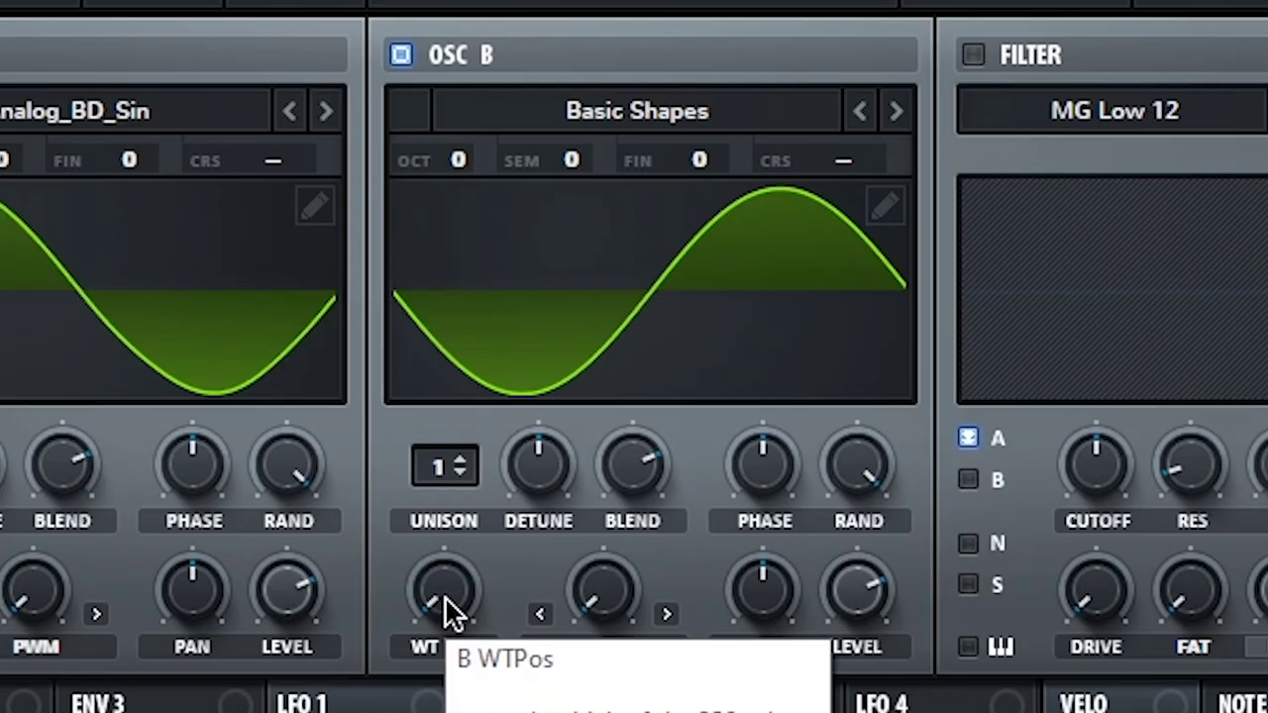
drag(438, 563, 457, 444)
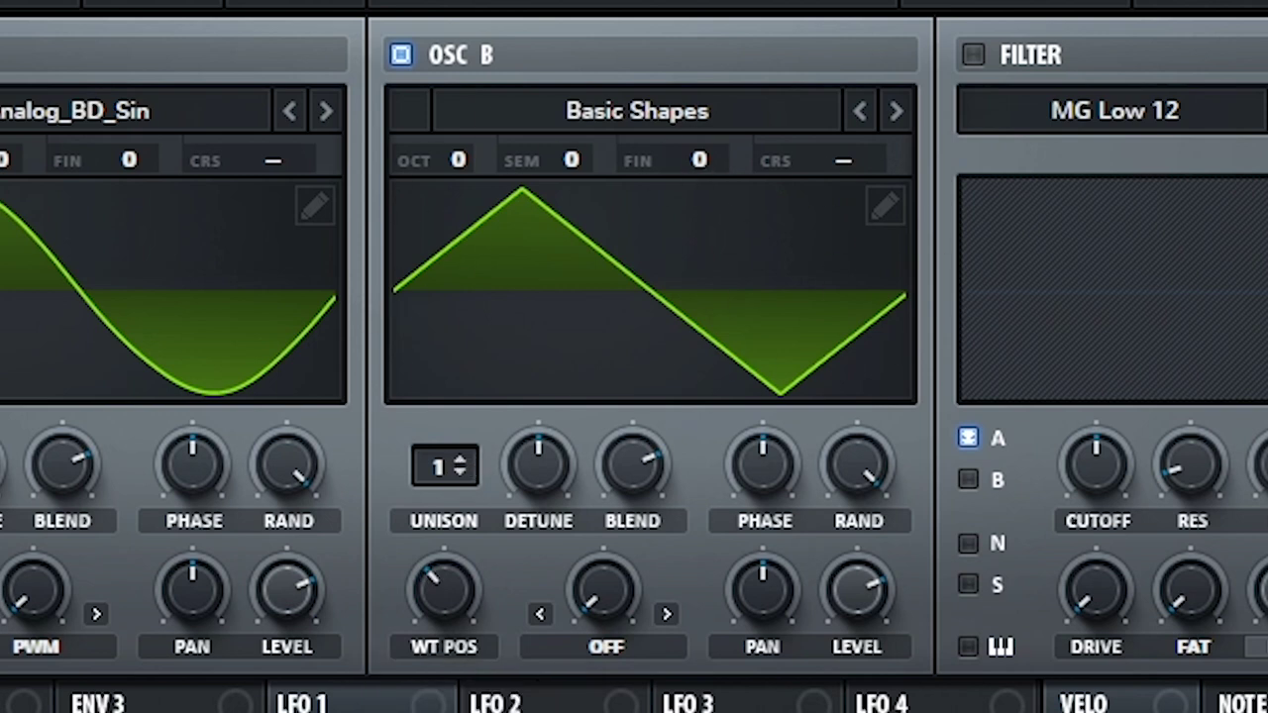
Step: Set oscillator B's warp to Sync (No Window) and raise the sync amount slightly
click(606, 650)
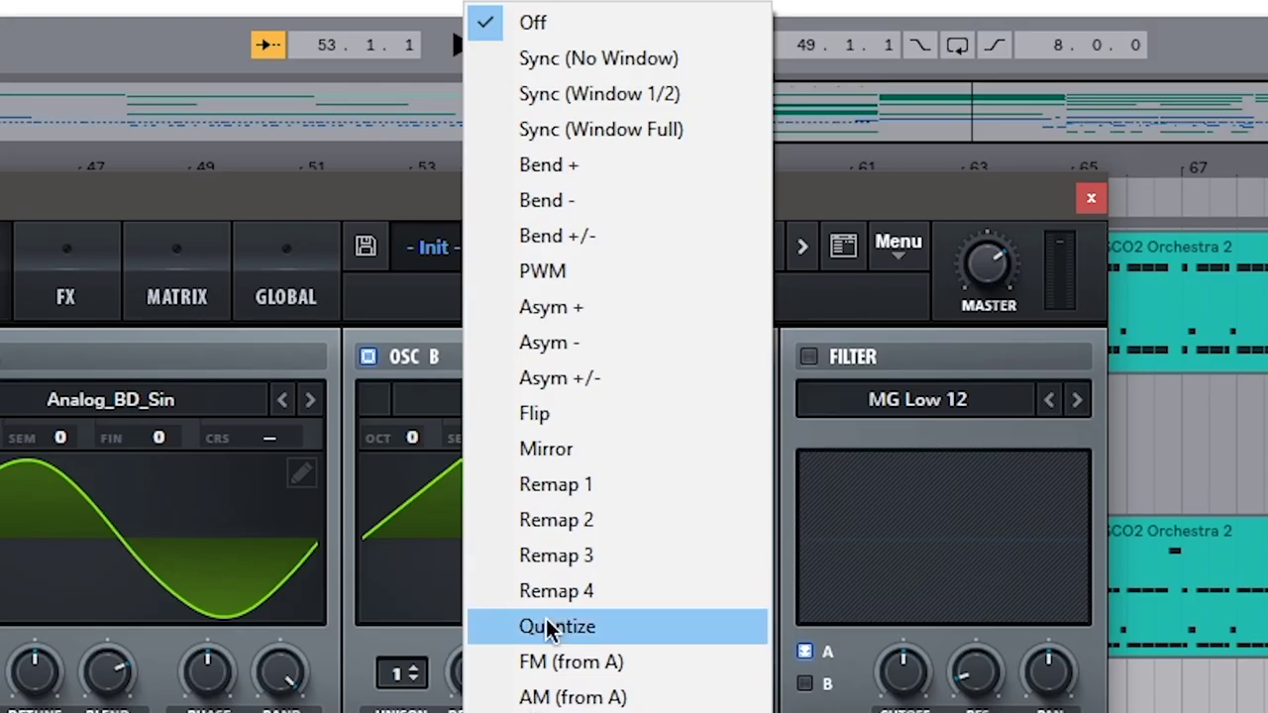
click(622, 59)
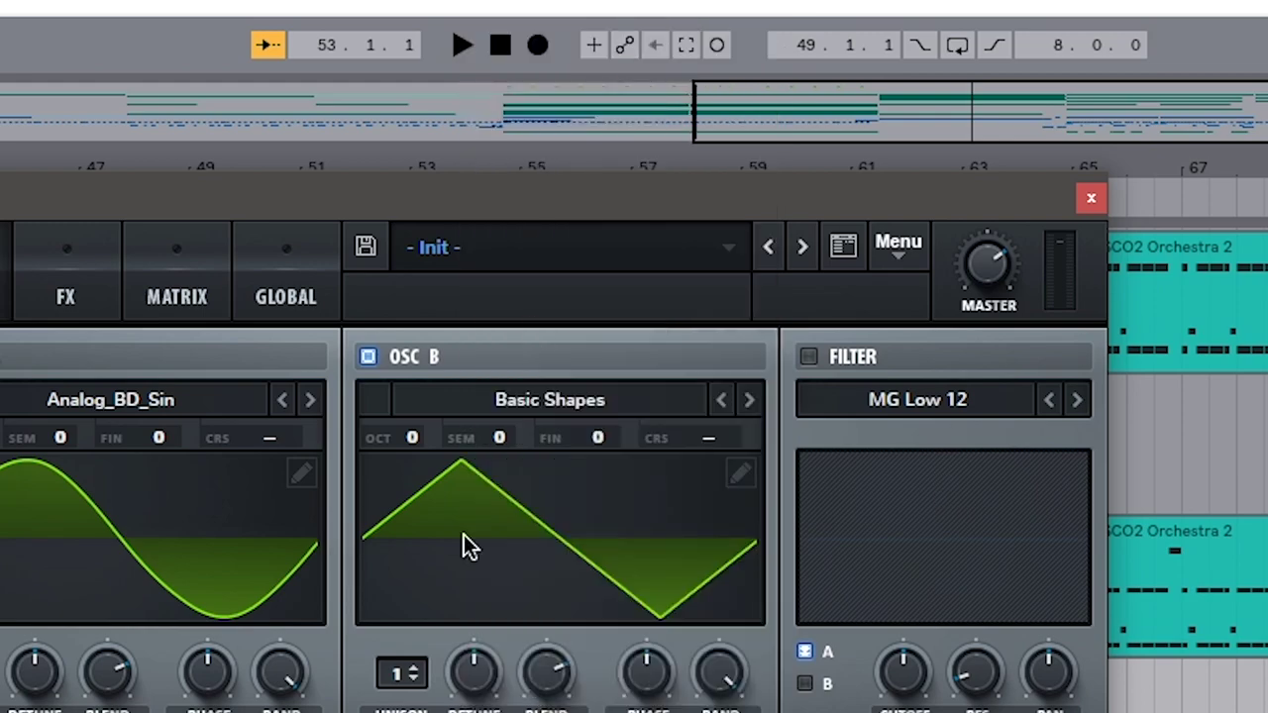
drag(538, 644, 548, 565)
drag(659, 194, 659, 170)
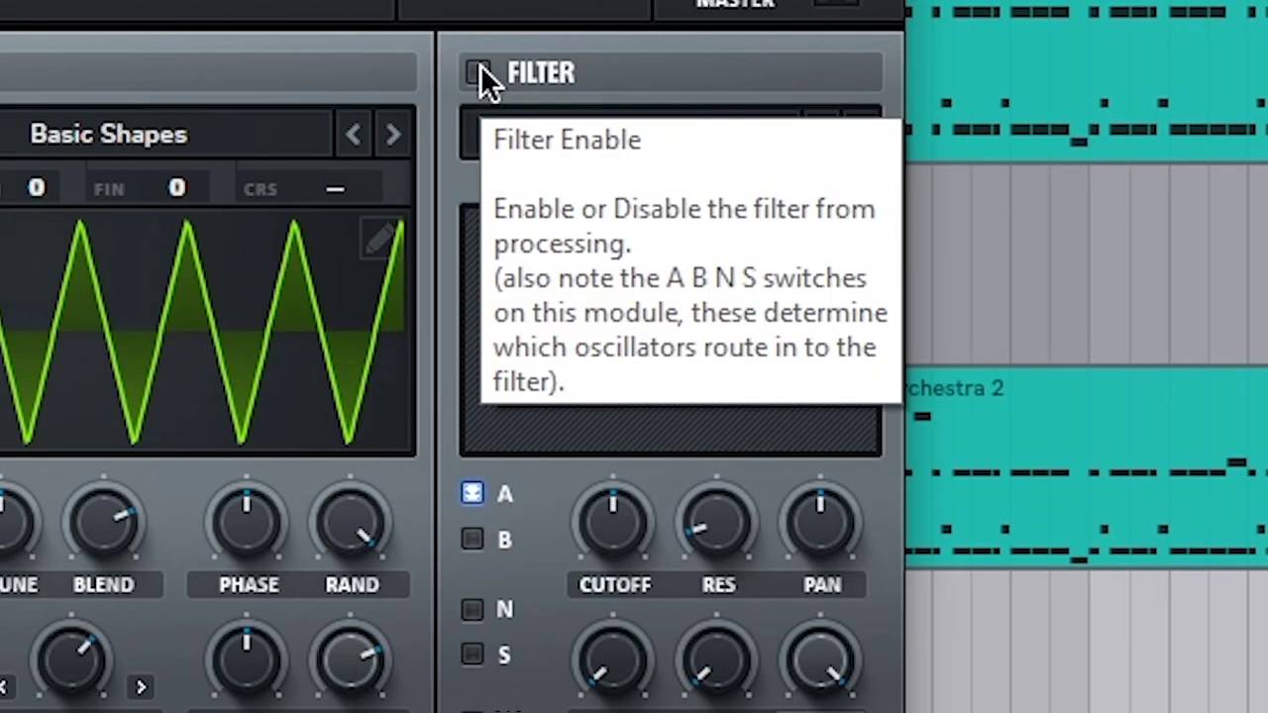
Step: Enable the MG Low 12 filter on oscillators A and B, cutoff about 1334 Hz, resonance 16%
click(949, 134)
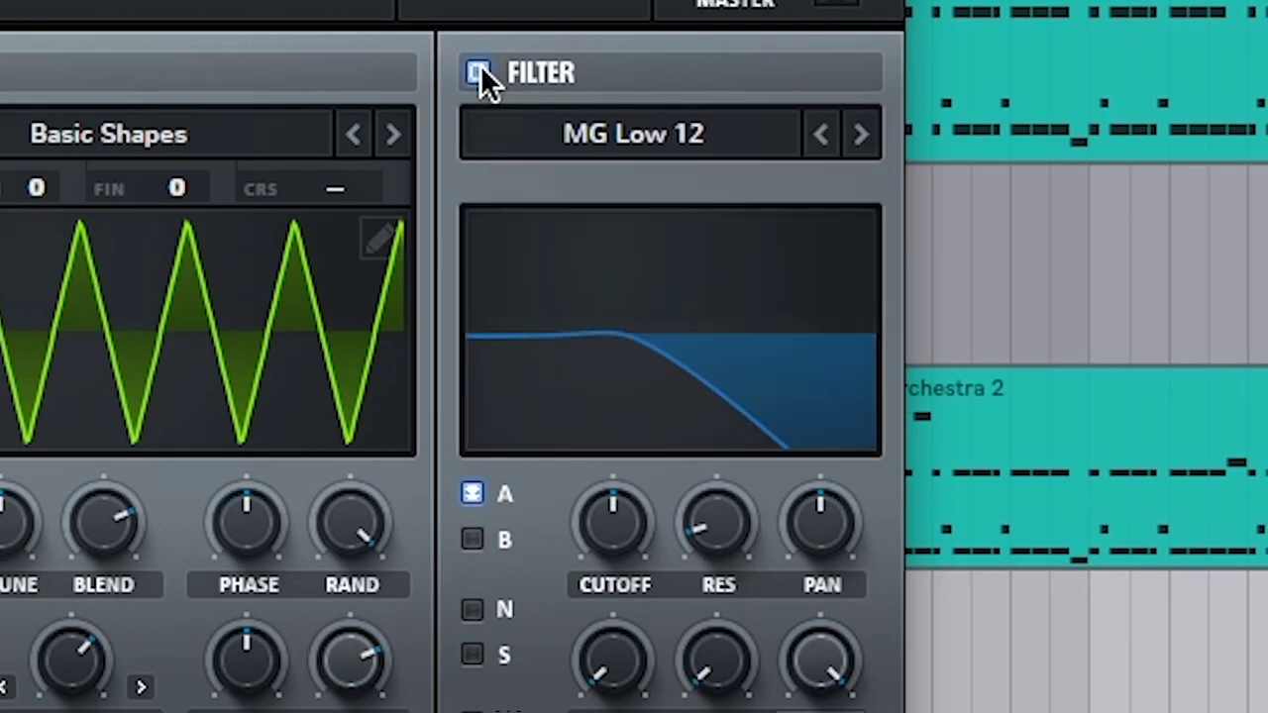
click(474, 542)
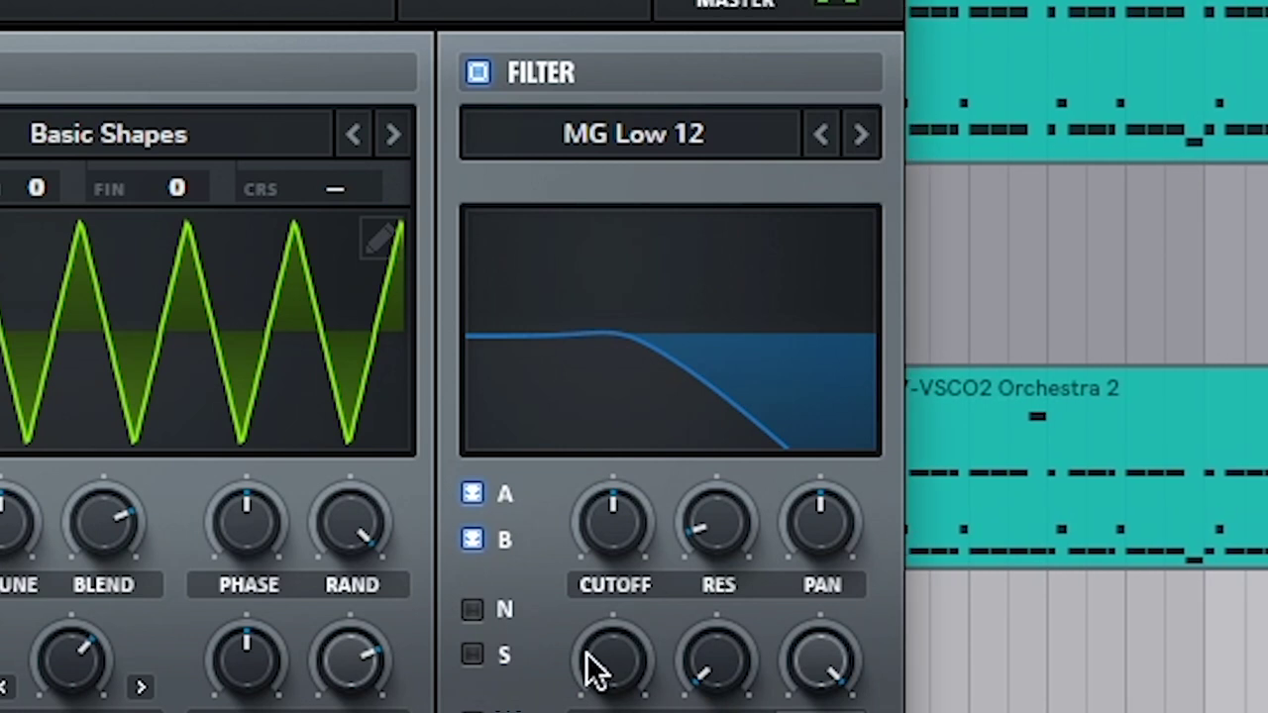
mouse_move(614, 535)
drag(615, 535, 624, 488)
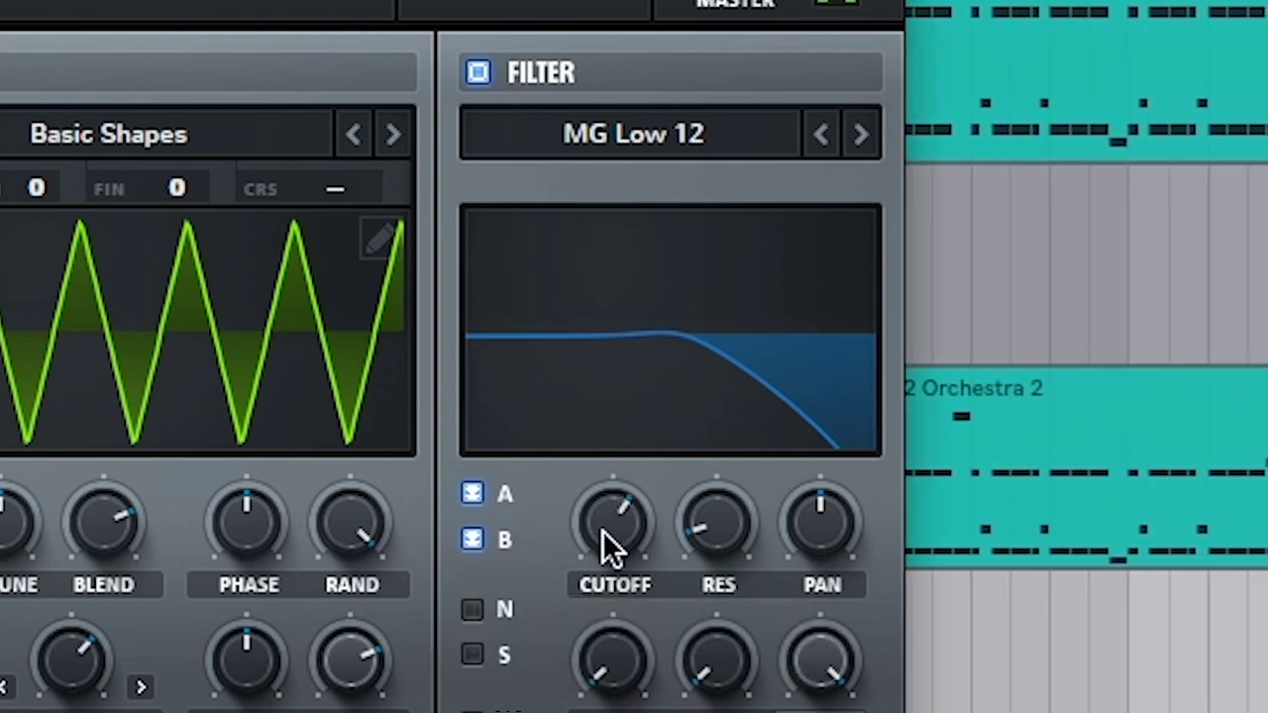
drag(710, 530, 715, 325)
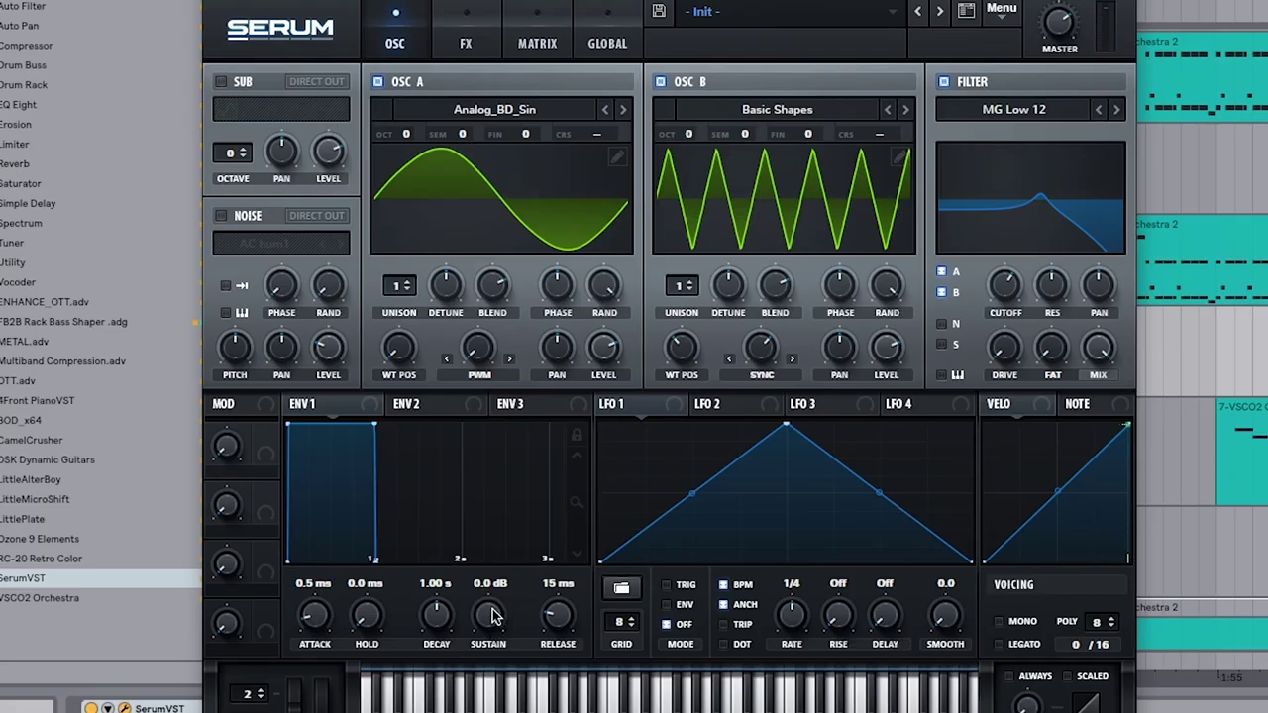
Step: Set ENV 1 to 0 ms attack, about 423 ms decay, -inf dB sustain and 3.57 s release
drag(494, 619, 494, 665)
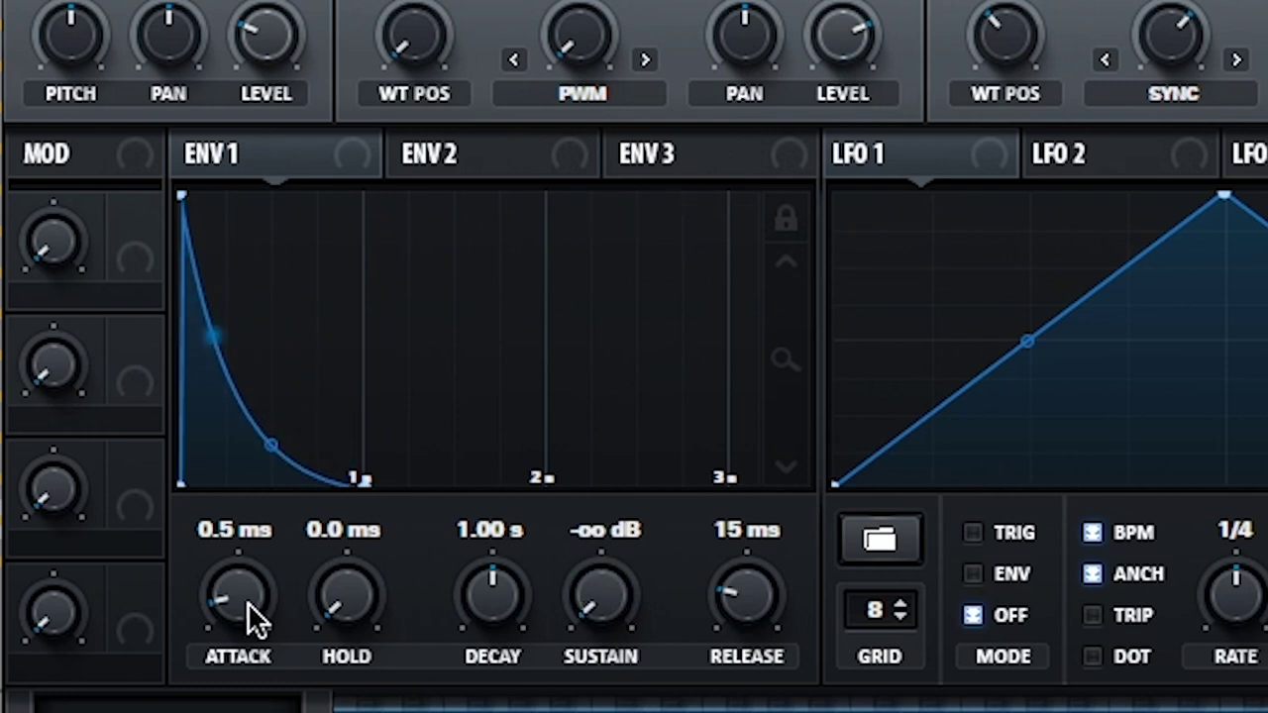
drag(237, 596, 252, 698)
mouse_move(501, 586)
mouse_down()
mouse_move(491, 617)
mouse_move(494, 599)
mouse_up()
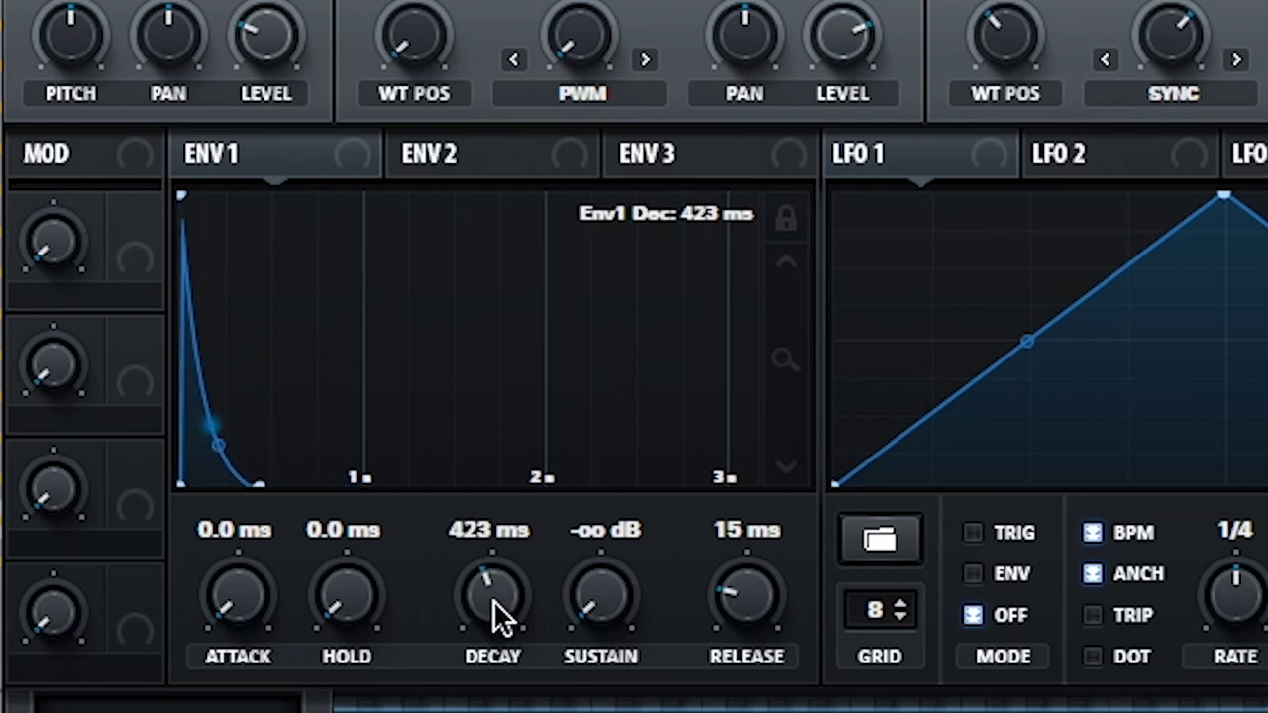
drag(758, 594, 796, 461)
mouse_move(750, 600)
mouse_down()
mouse_move(758, 586)
mouse_move(758, 598)
mouse_up()
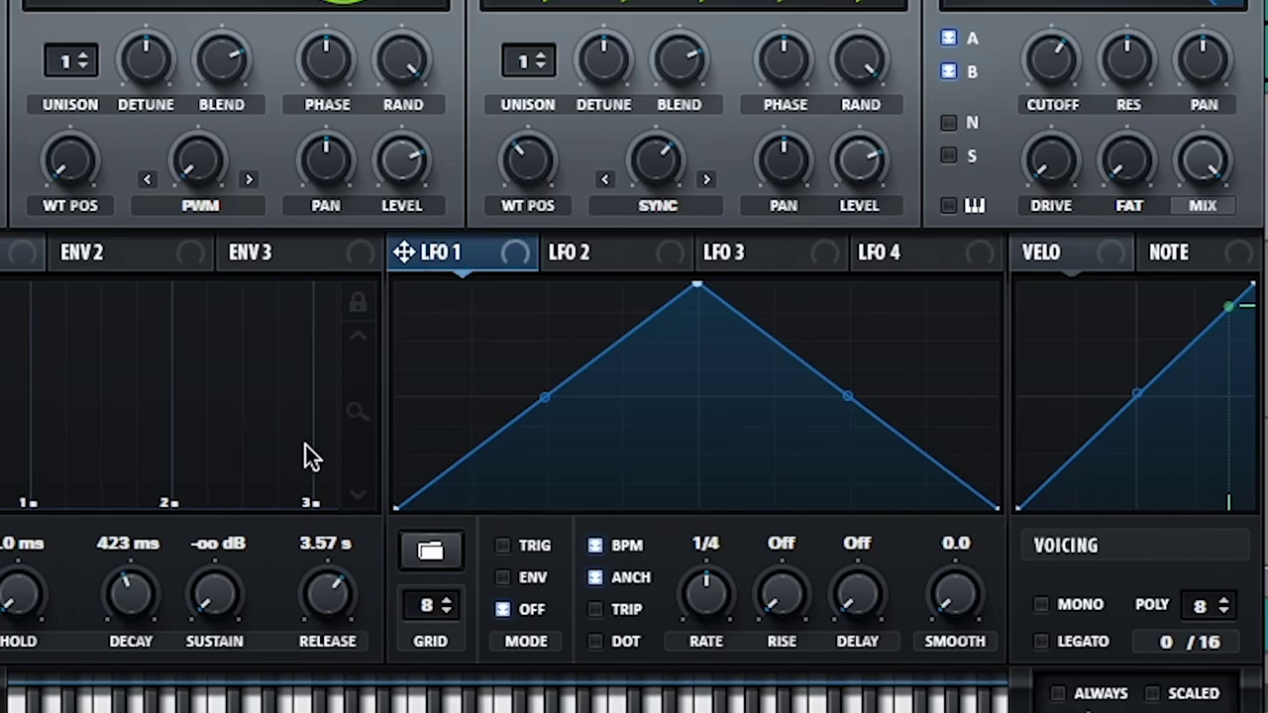
Step: Drag LFO 2's peak to the left edge and bend the ramp into a steep exponential decay
click(591, 257)
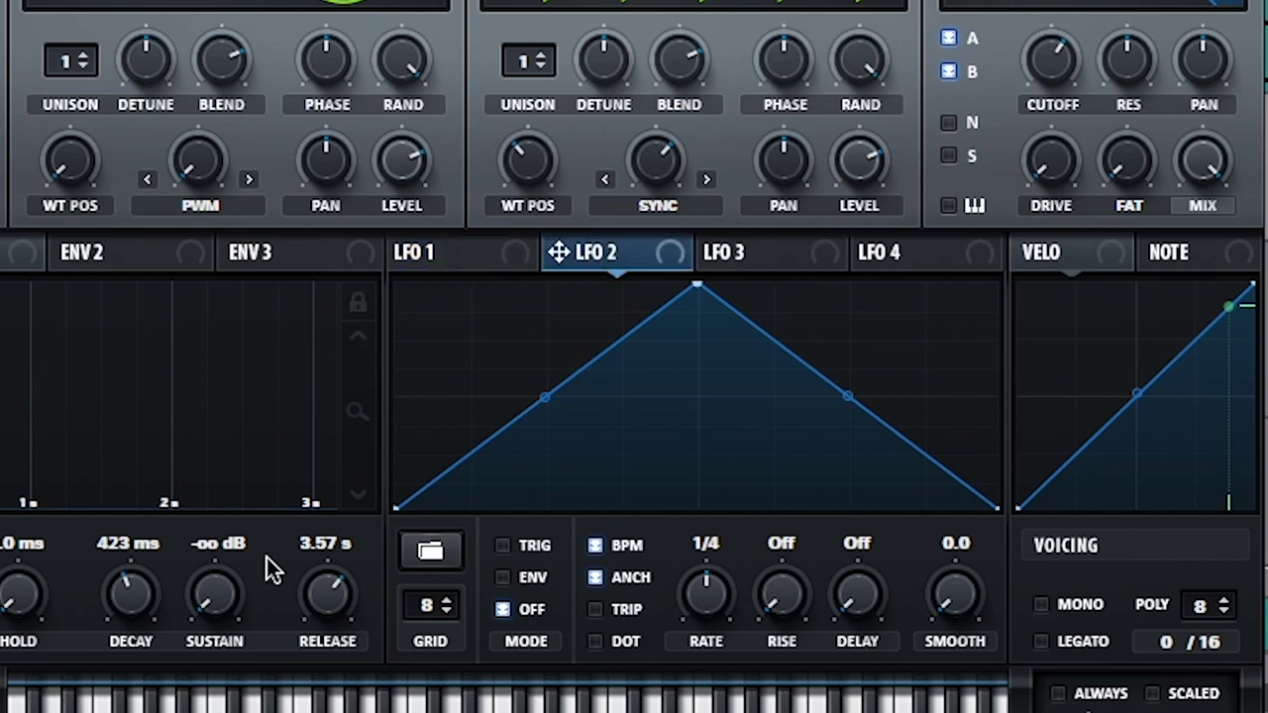
click(447, 255)
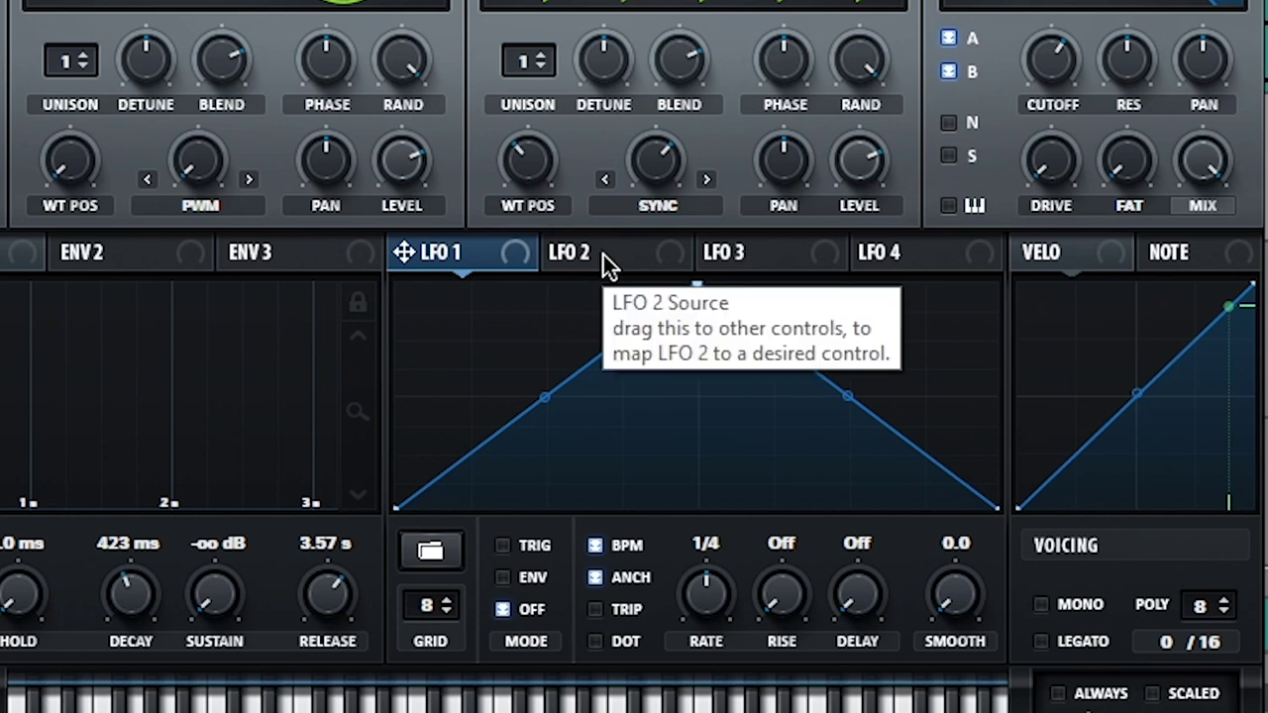
click(603, 254)
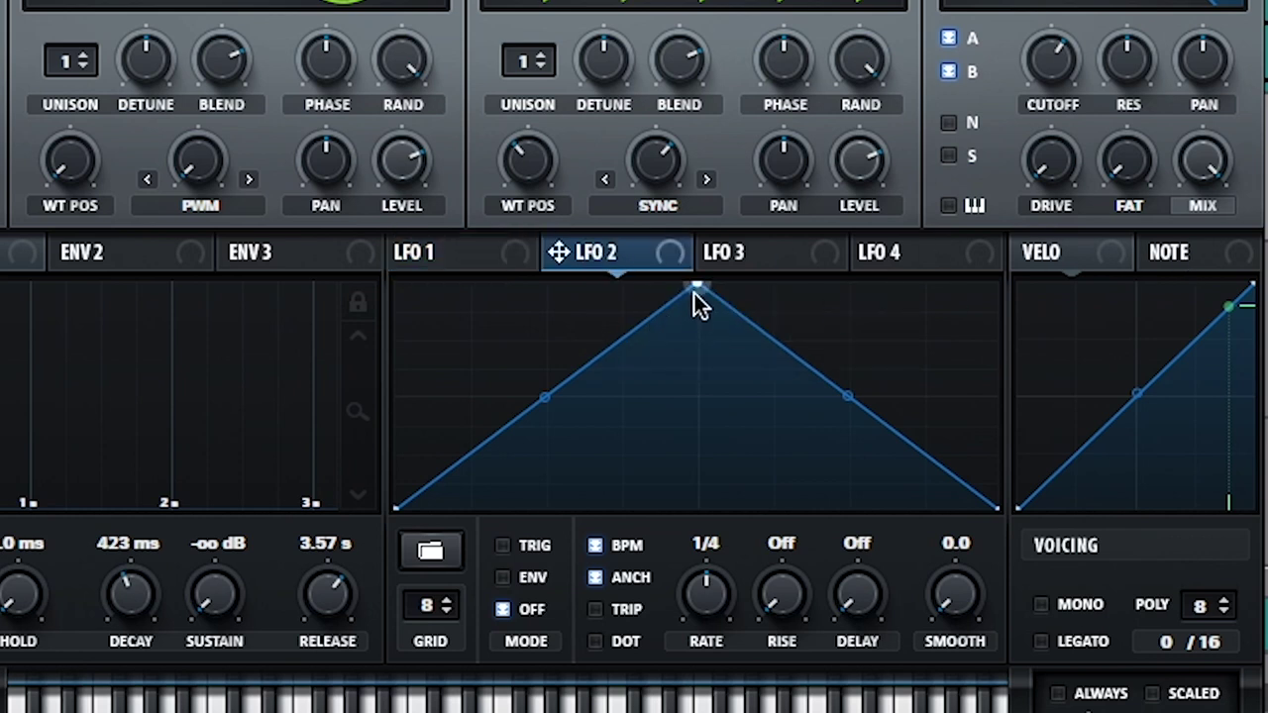
drag(694, 293, 375, 253)
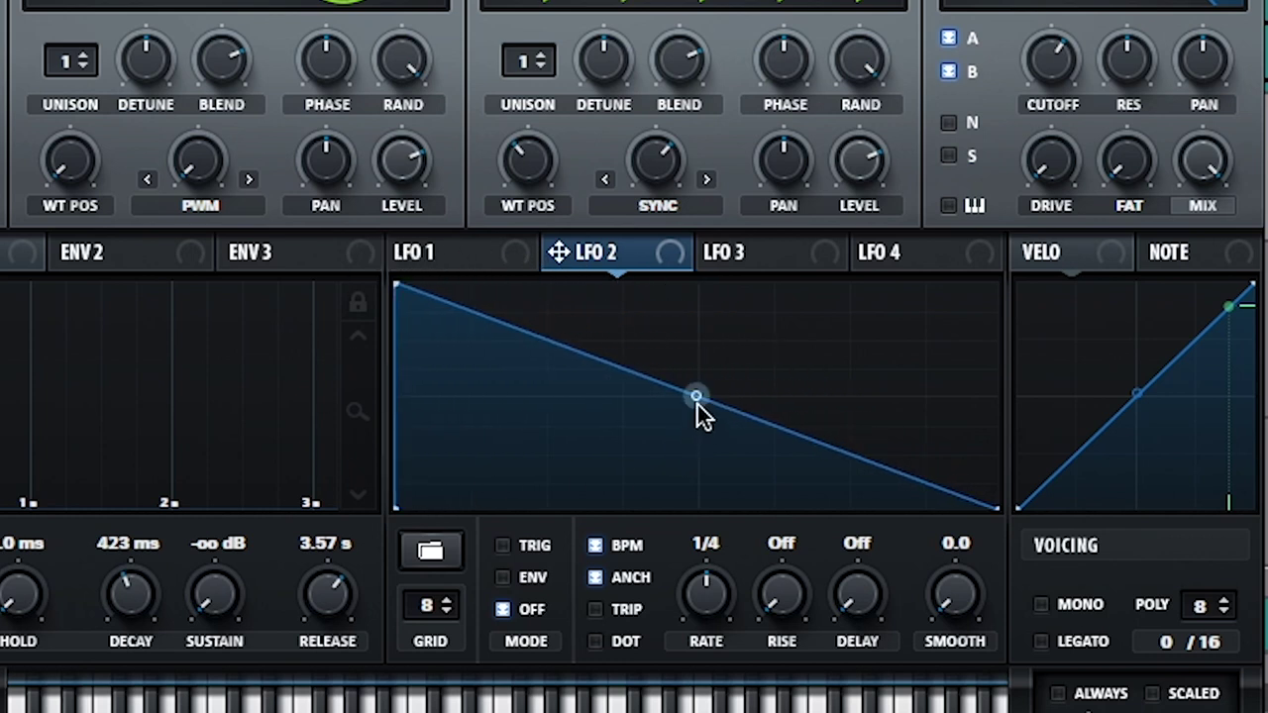
drag(693, 399, 680, 485)
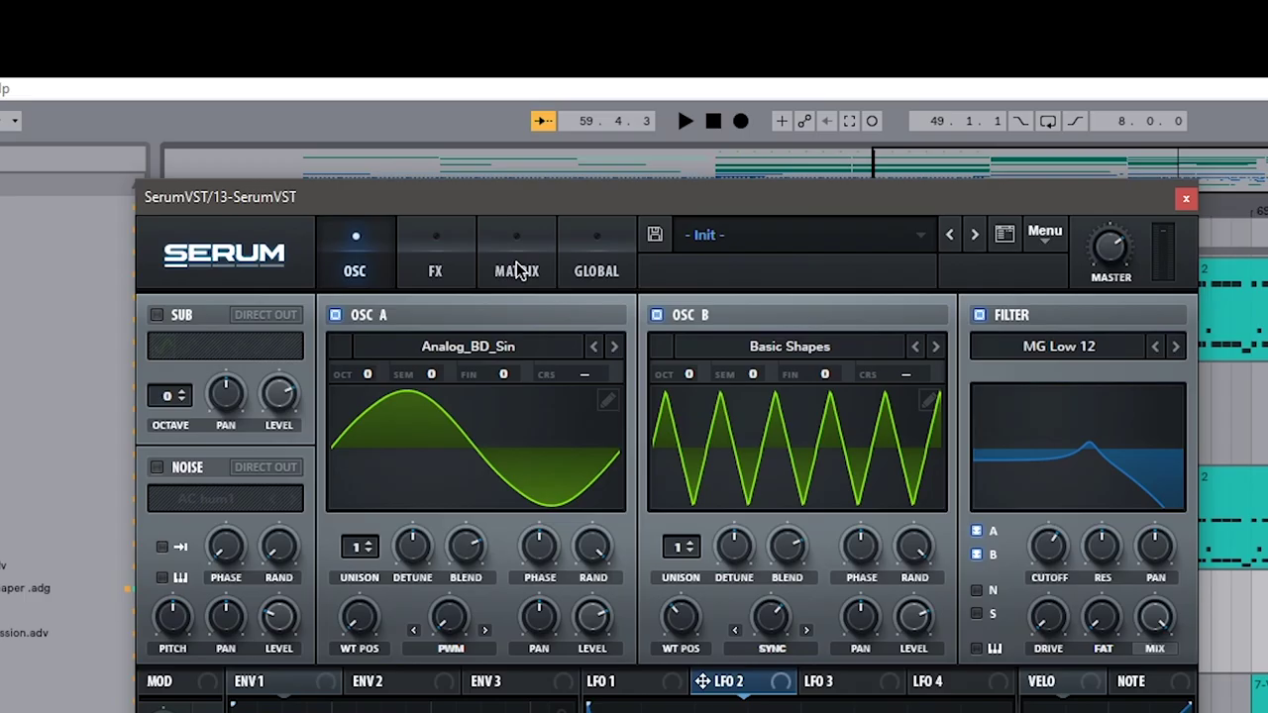
Step: In the mod matrix, route LFO 2 to Global Mast.Tun, unipolar, with amount about 4
click(442, 123)
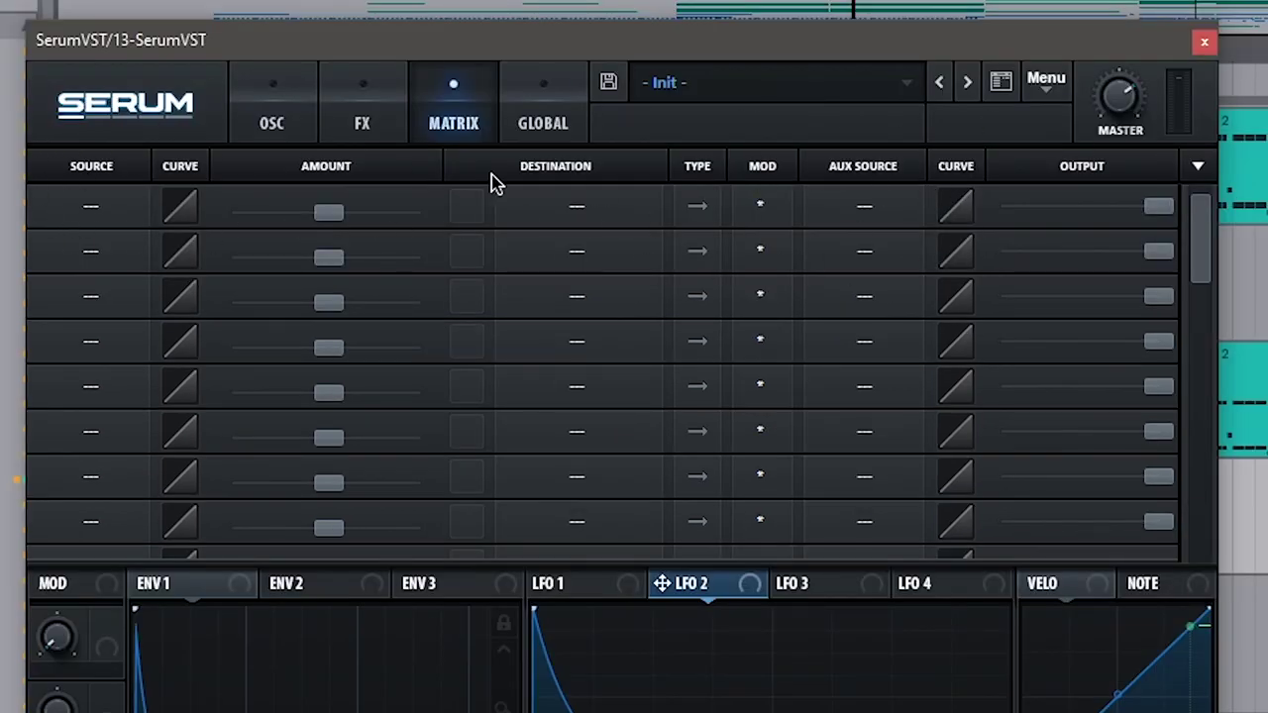
click(79, 202)
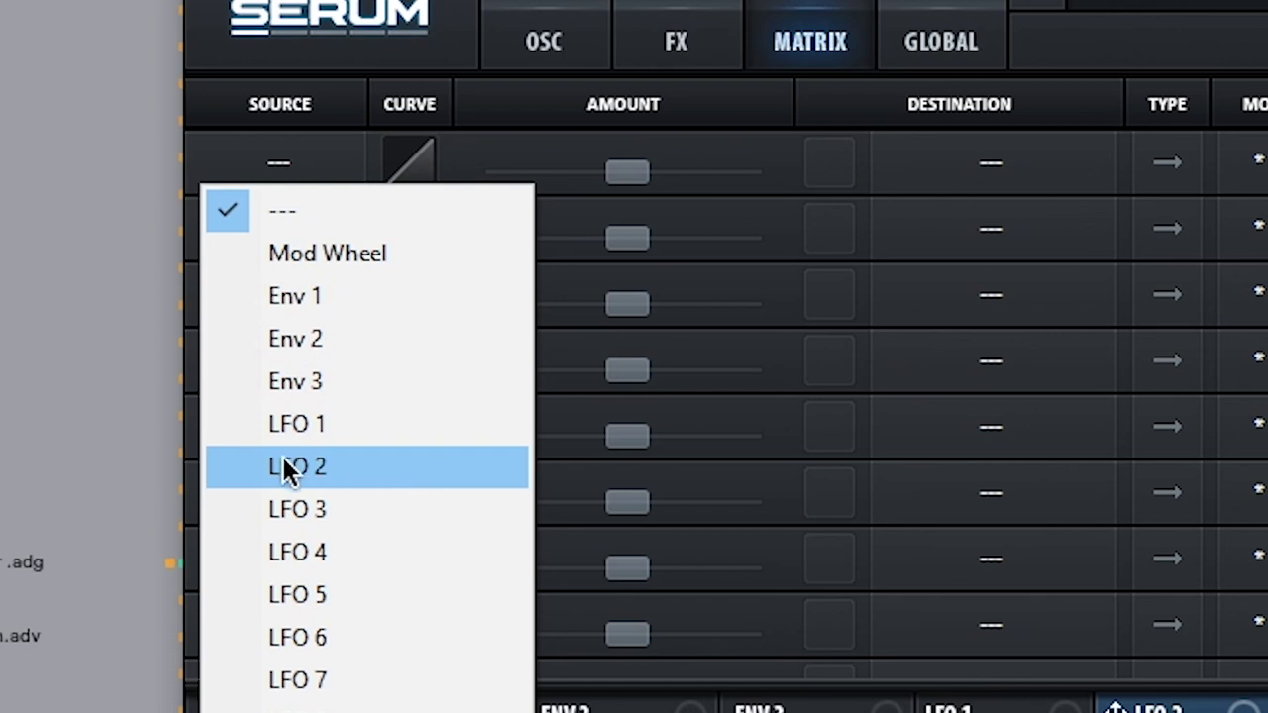
click(347, 480)
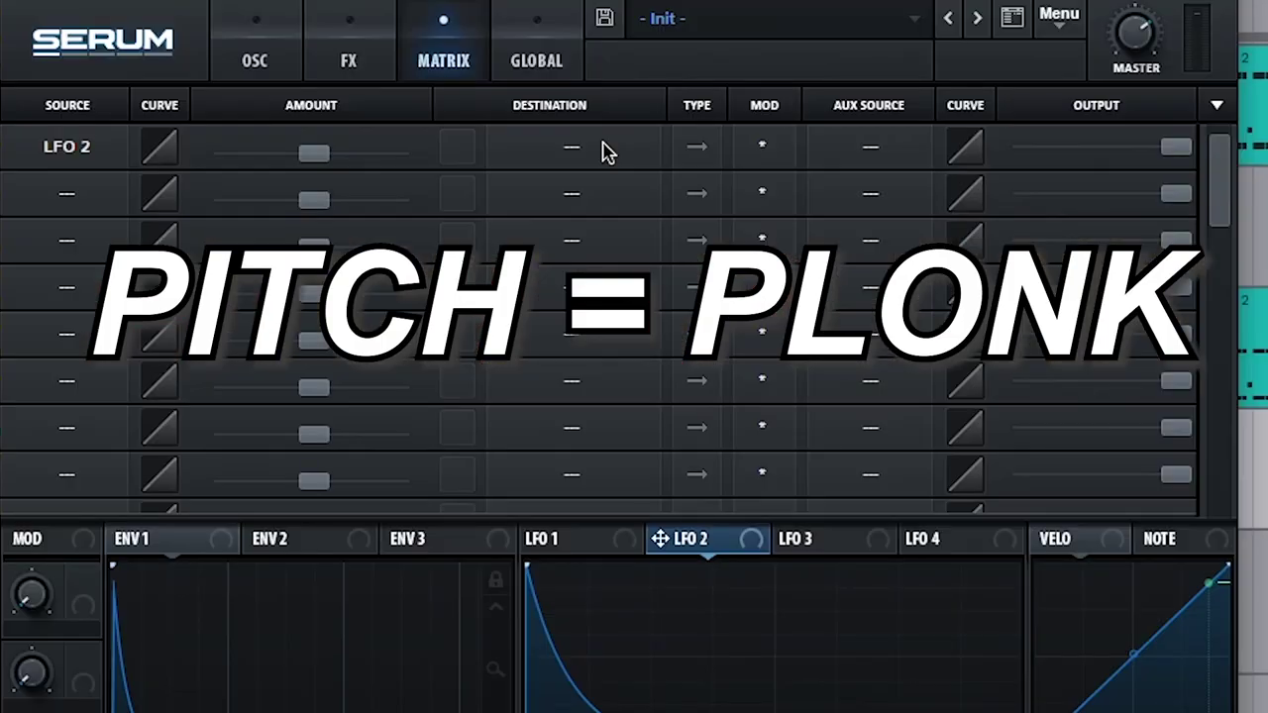
click(574, 149)
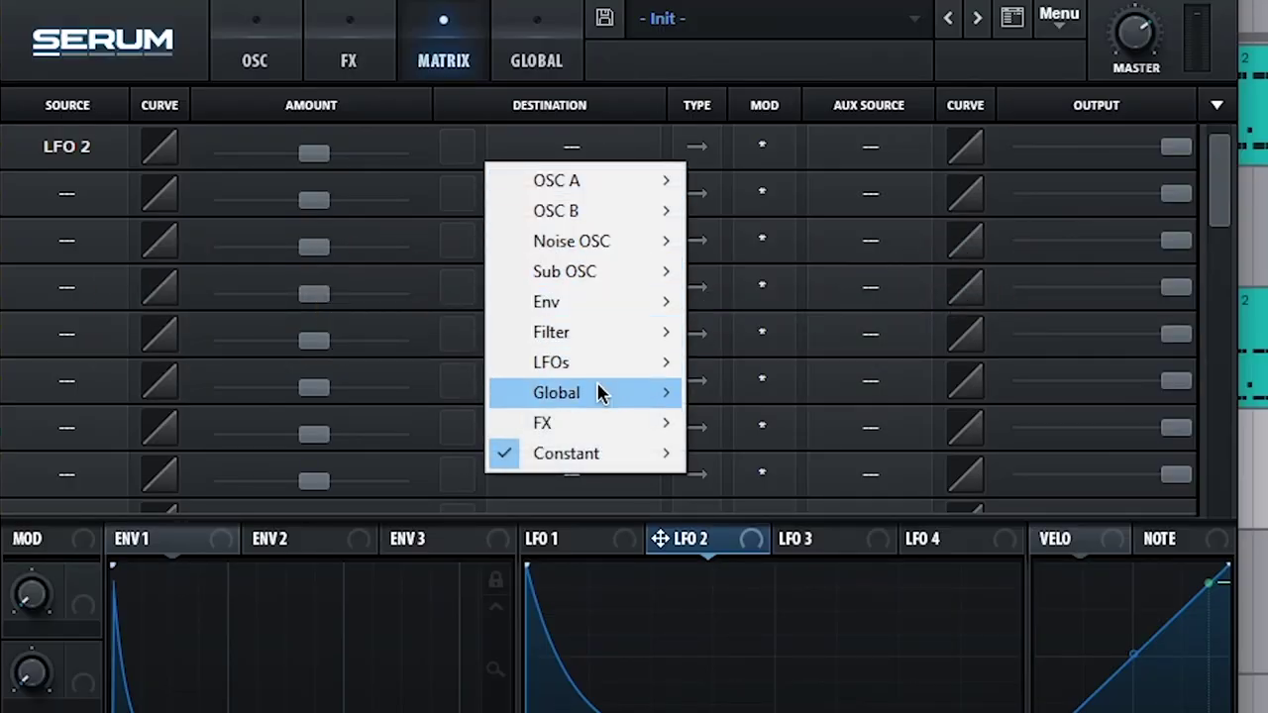
mouse_move(597, 392)
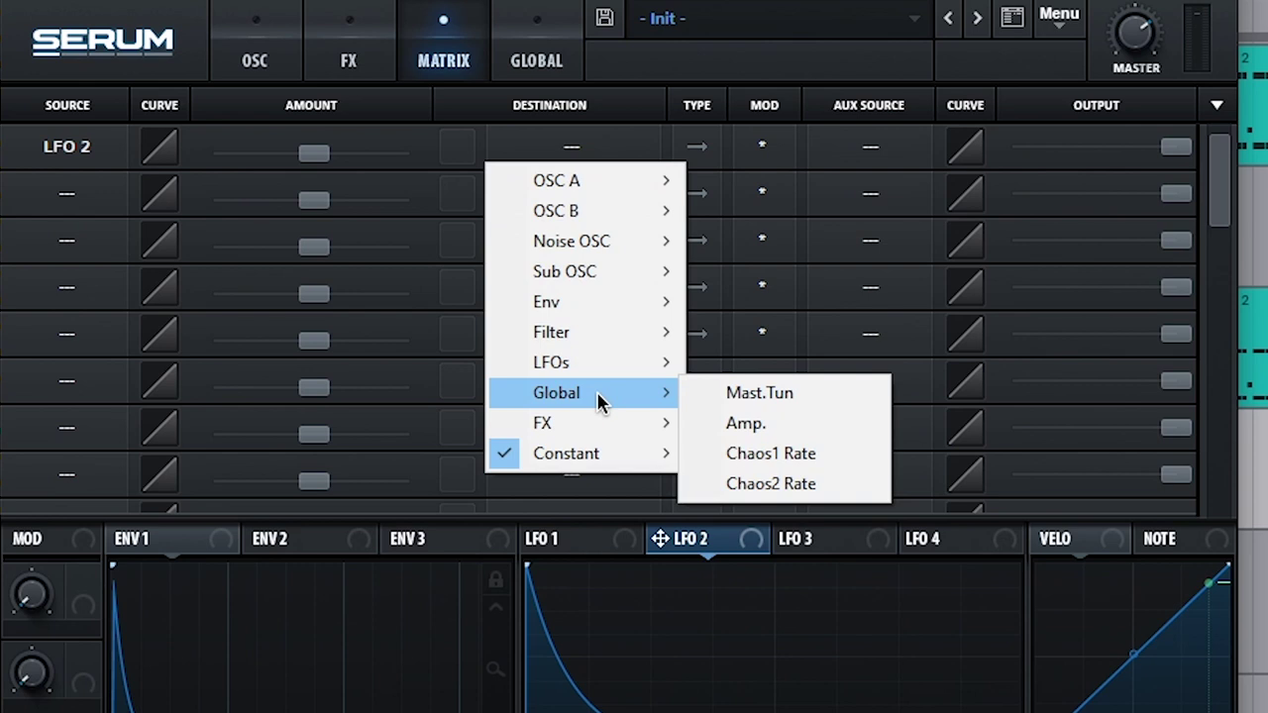
click(761, 395)
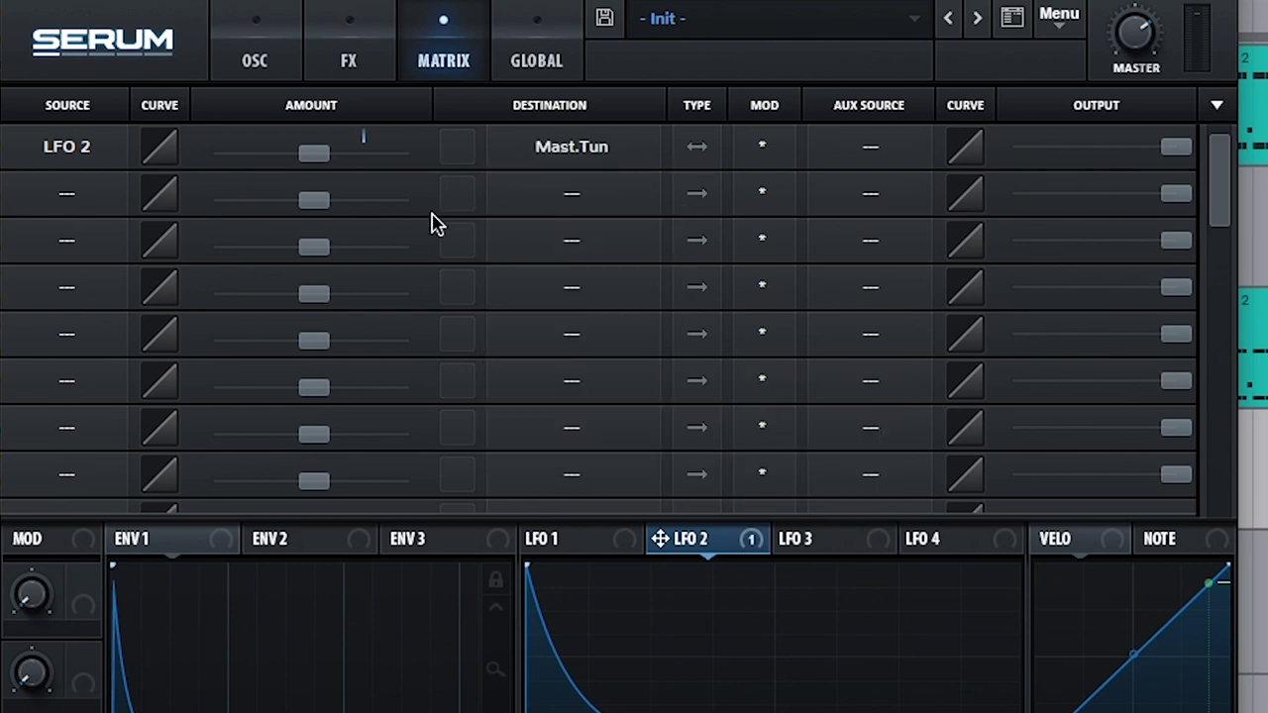
click(705, 146)
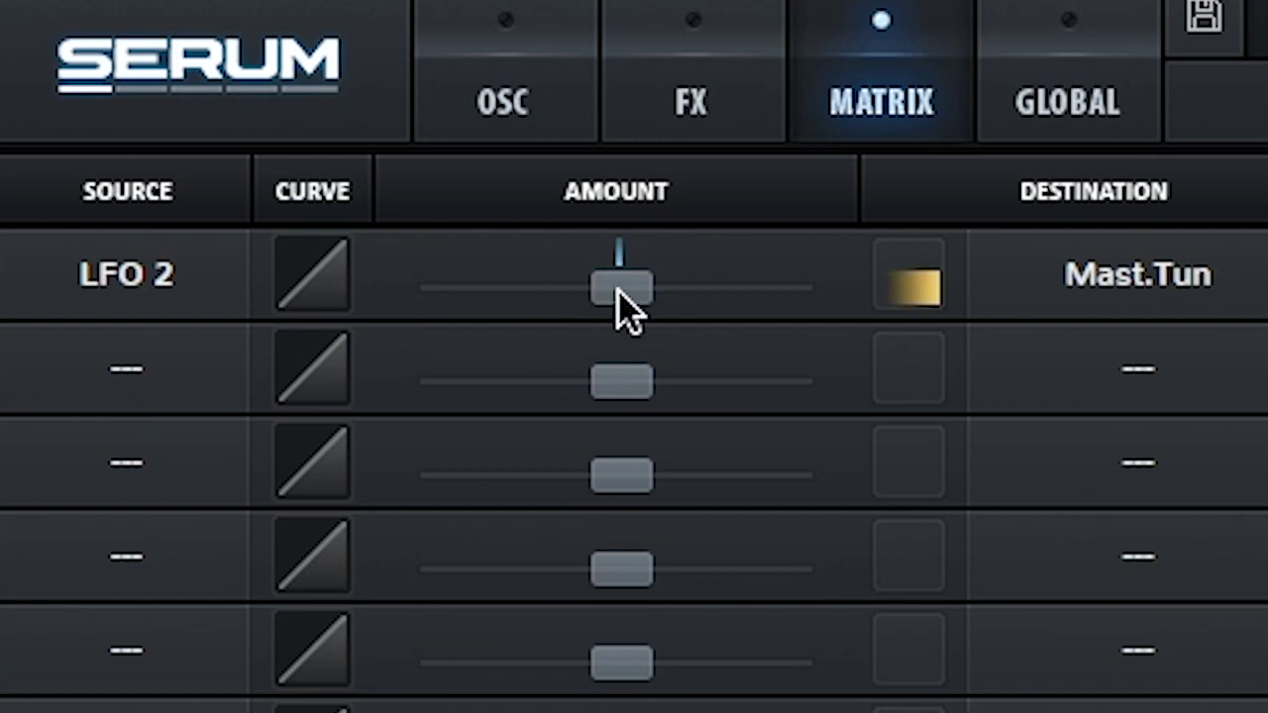
drag(618, 290, 625, 287)
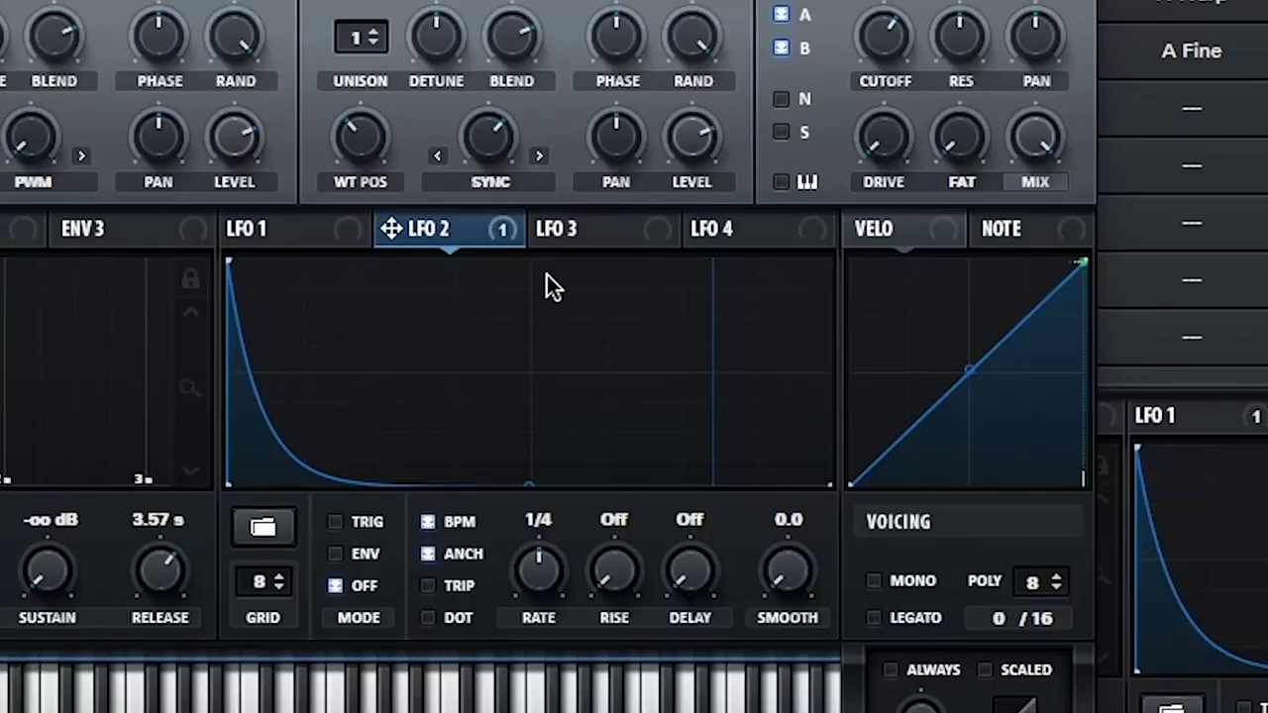
Step: Assign LFO 3 to oscillator A's PWM warp with a modulation depth of 37
click(598, 232)
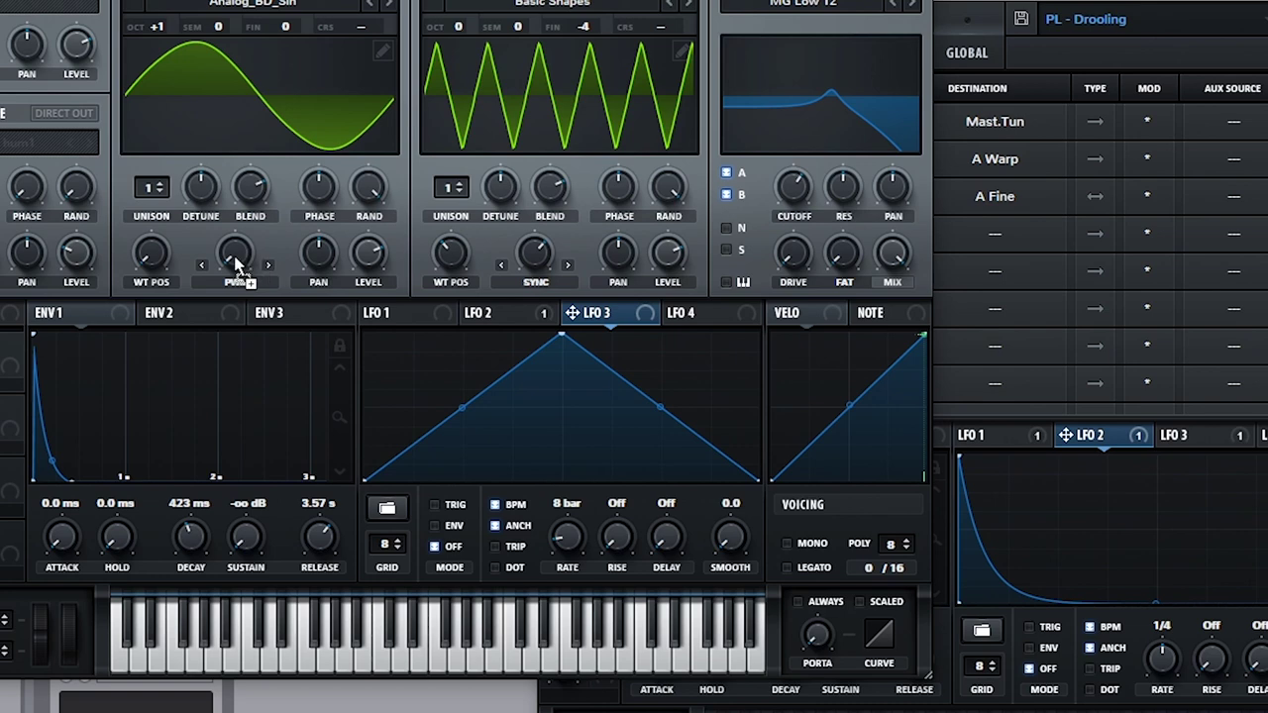
drag(217, 236, 207, 305)
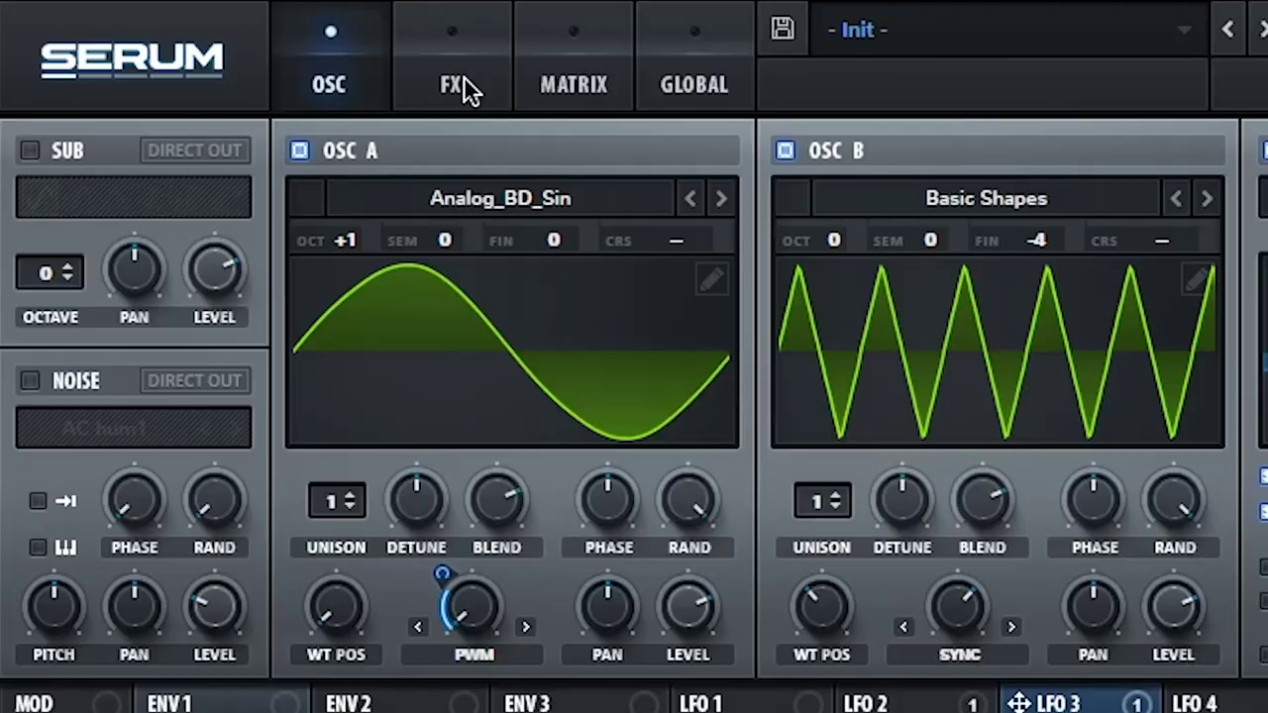
click(464, 76)
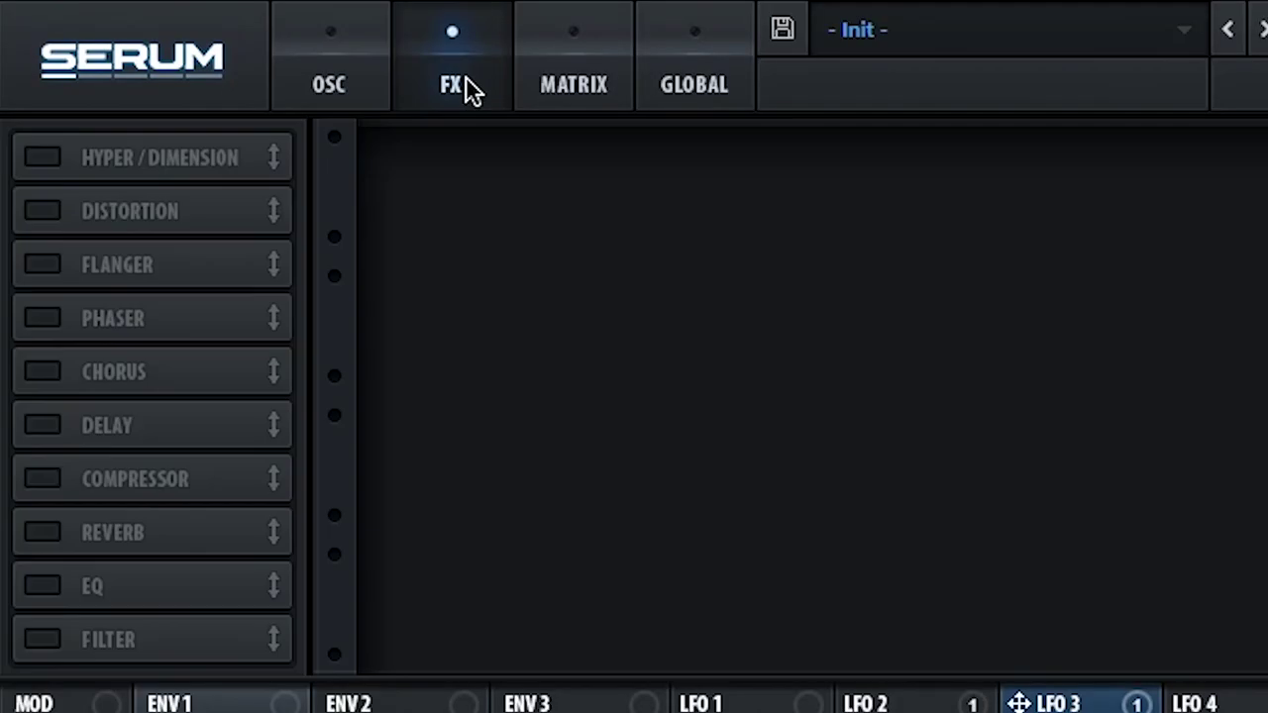
Step: Enable Serum's Hyper/Dimension, Flanger and Chorus effects, then close the Serum window
click(70, 158)
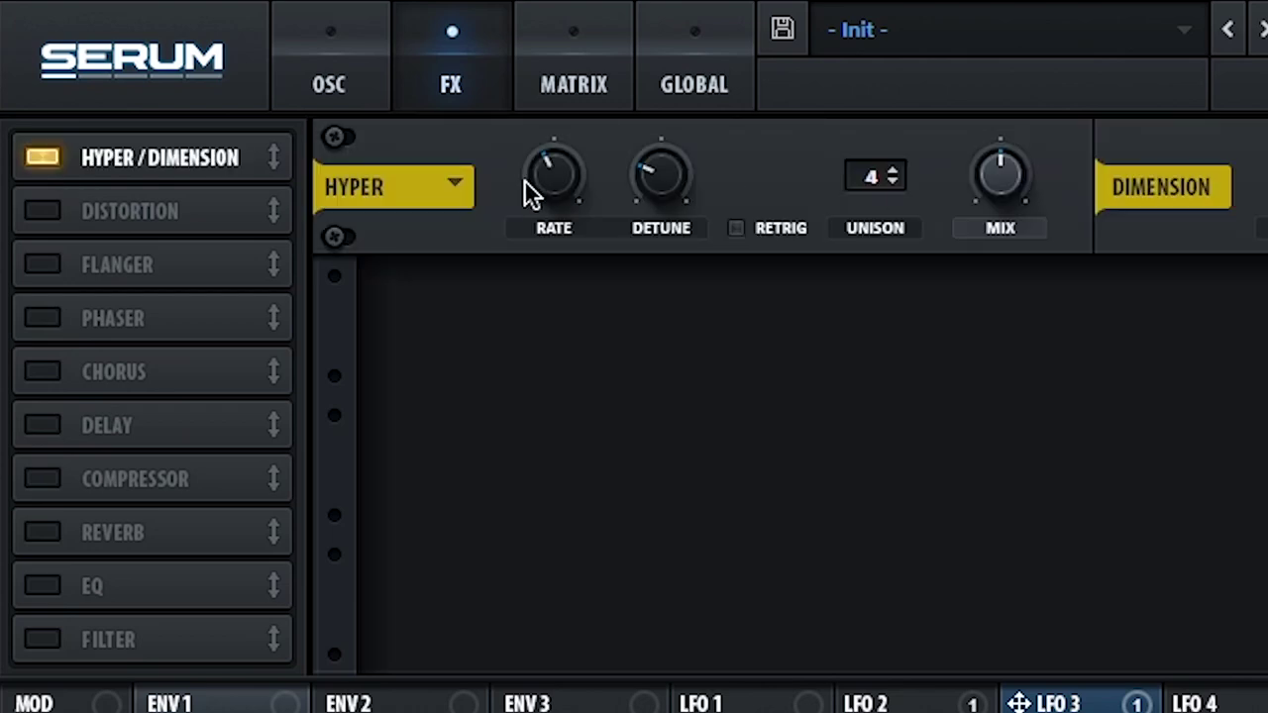
click(70, 269)
click(109, 372)
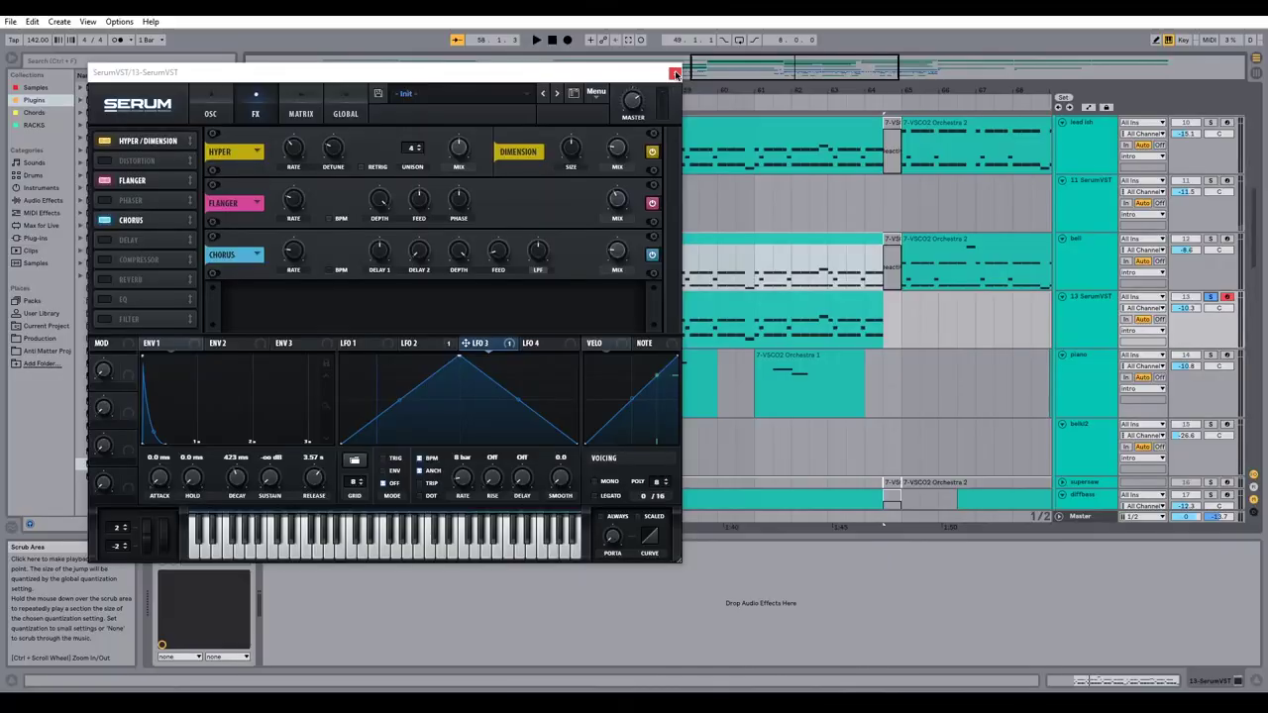
click(675, 74)
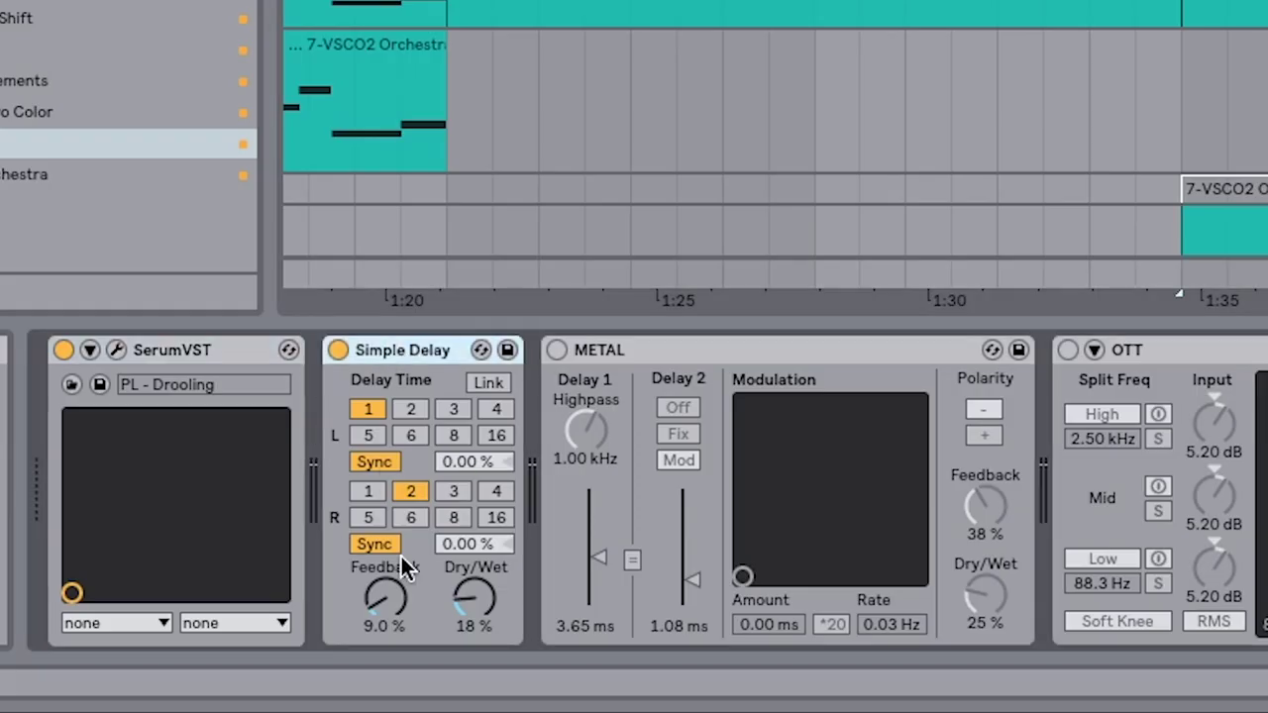
Step: Start playback and switch on the METAL and OTT effects
key(space)
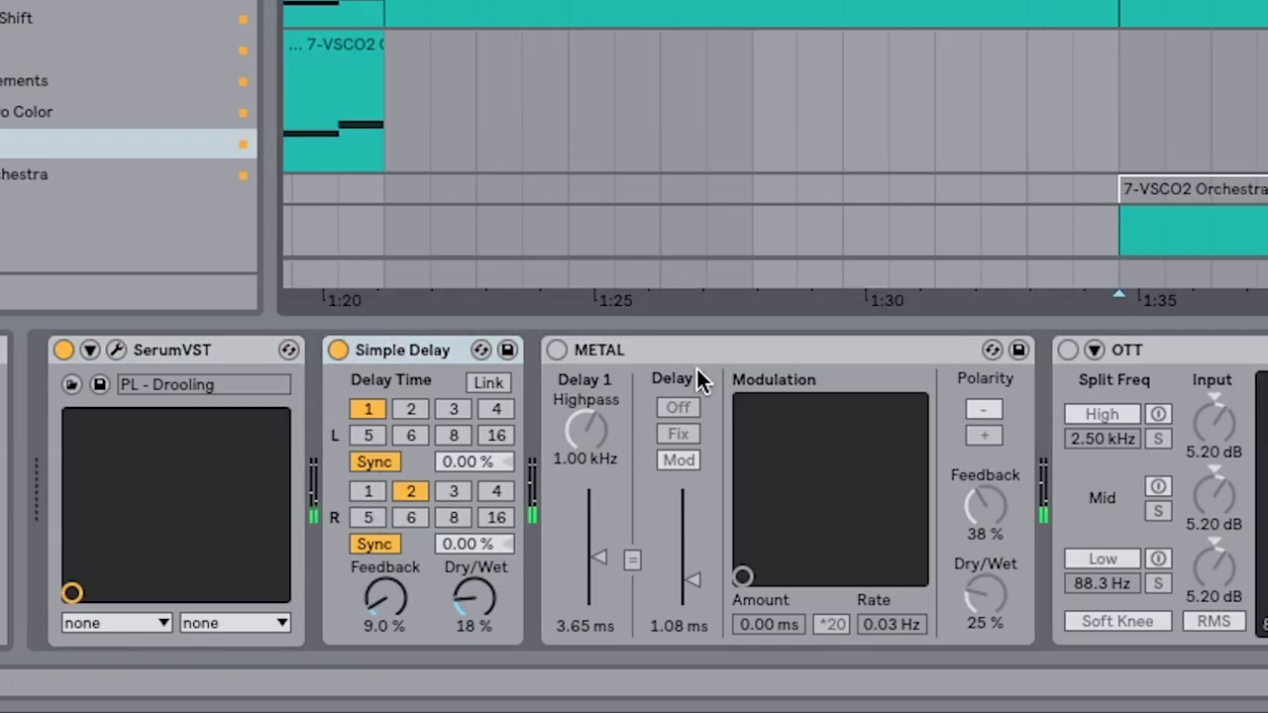
click(551, 351)
click(1067, 350)
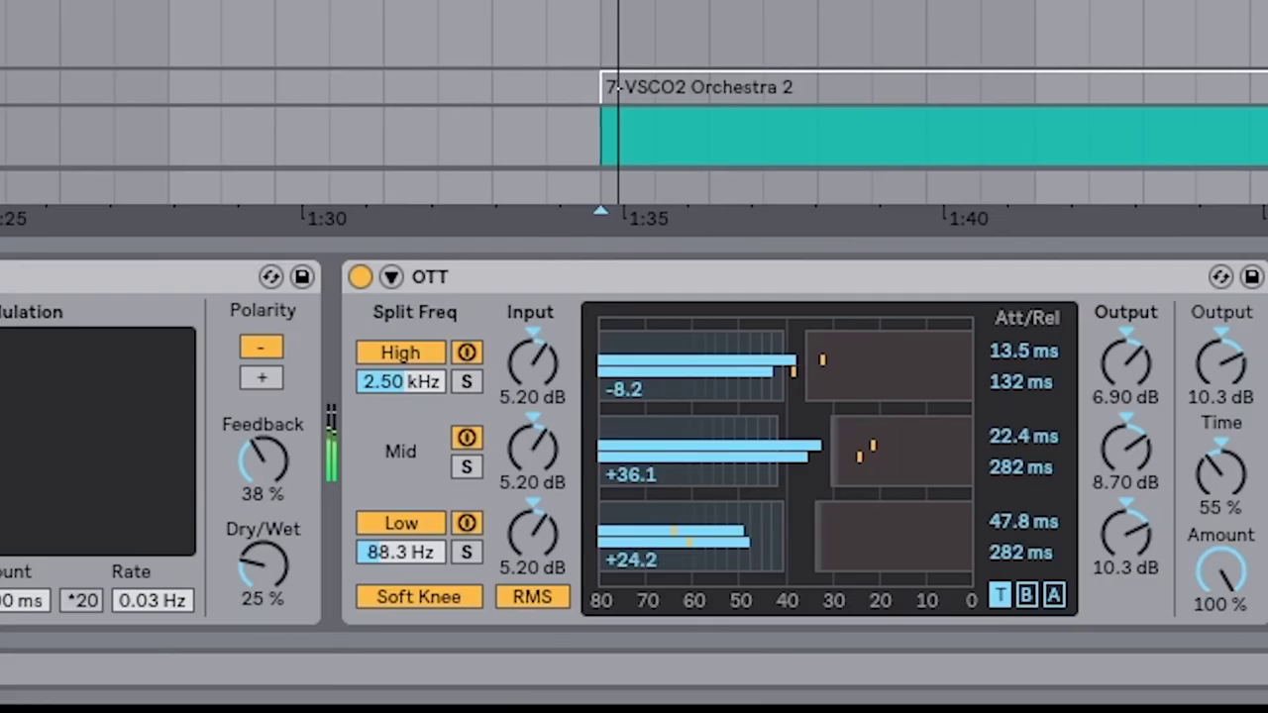
Step: Switch on RC-20 Retro Color, briefly opening and closing its plugin window
scroll(985, 412, right, 5)
scroll(267, 349, left, 3)
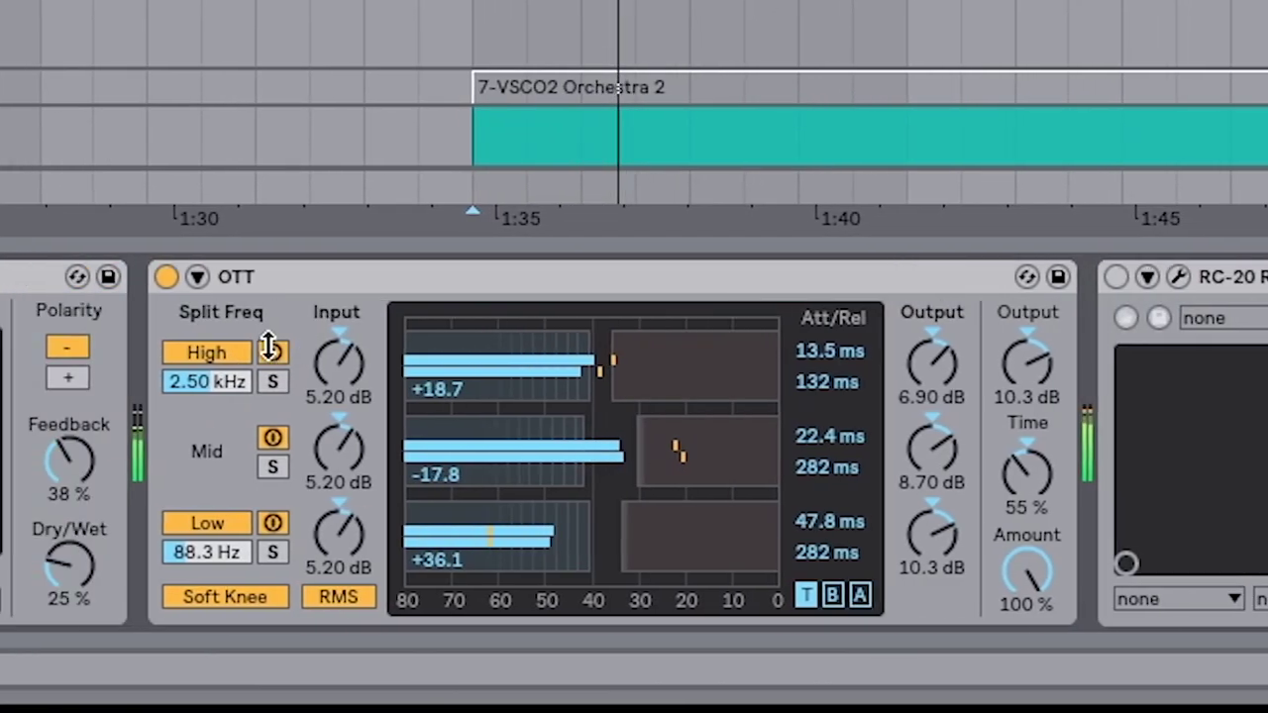
scroll(267, 348, right, 3)
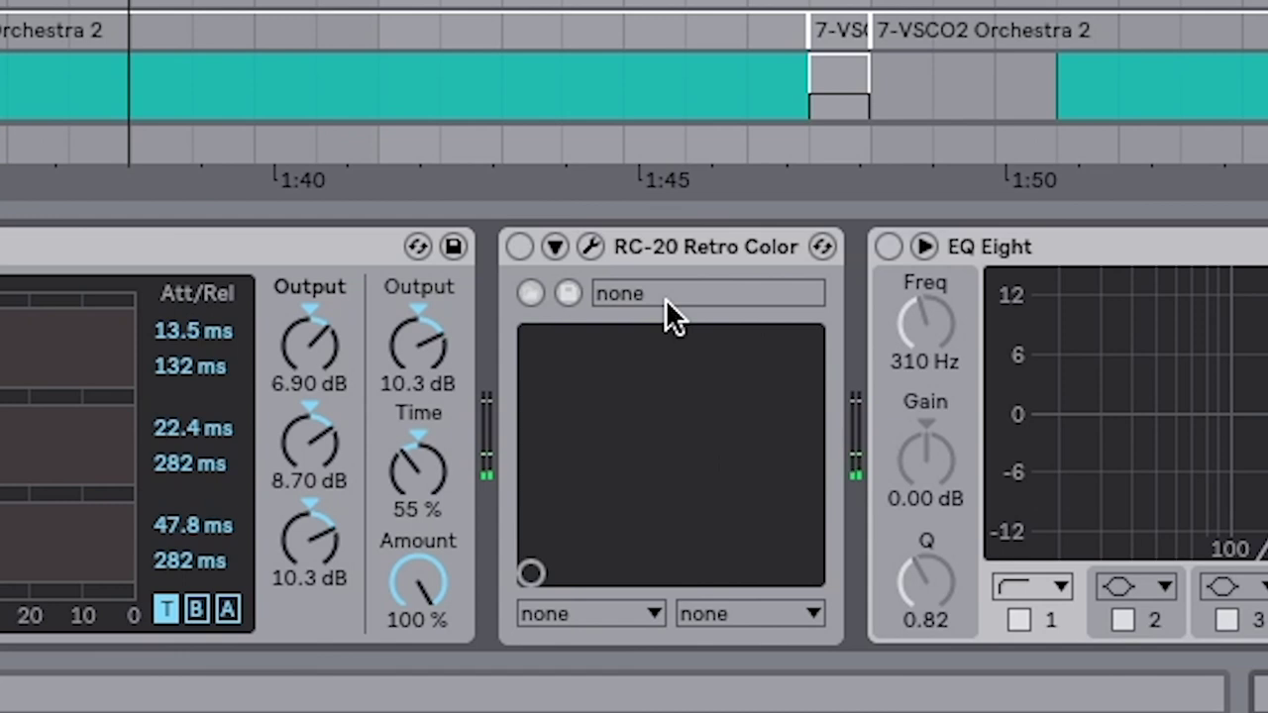
click(520, 247)
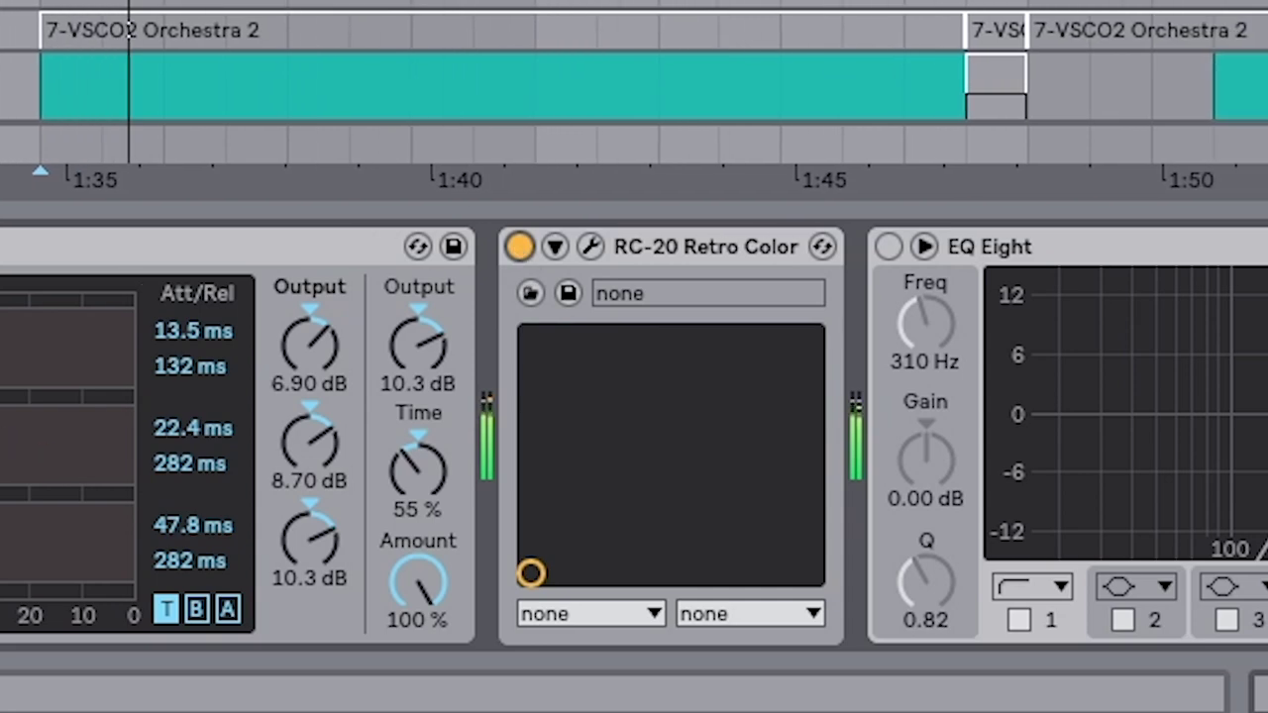
click(590, 247)
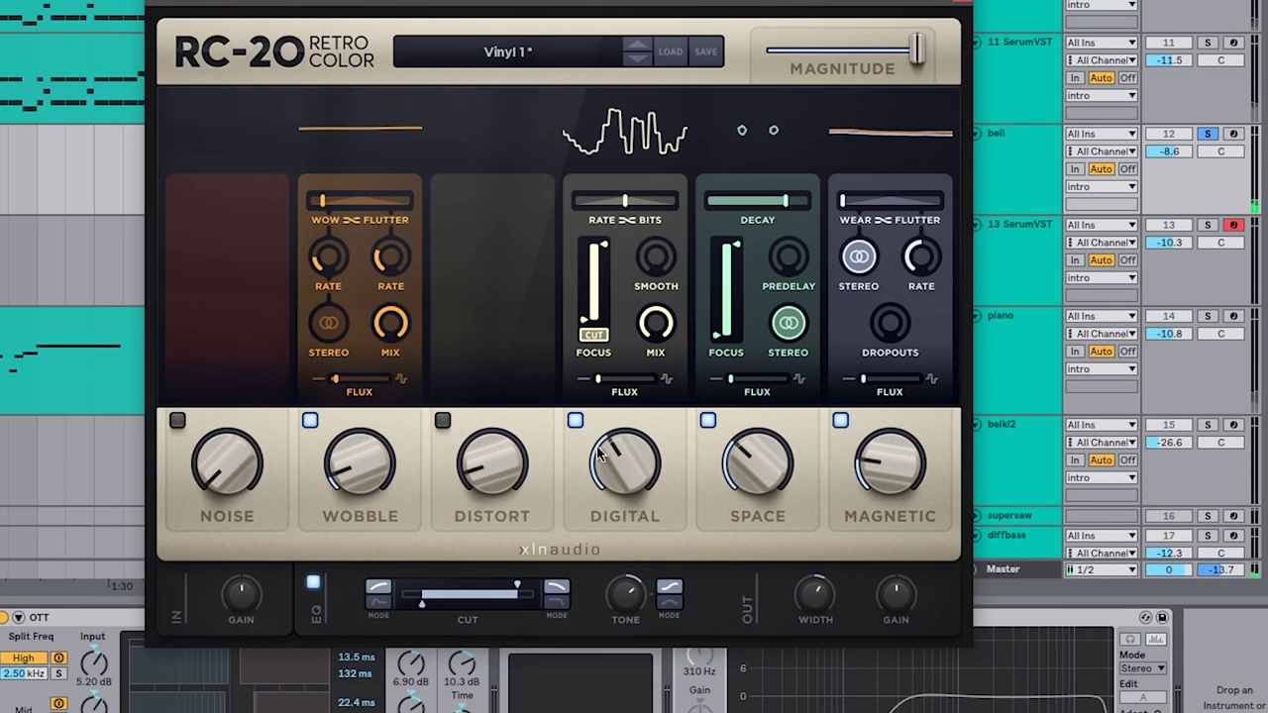
click(964, 3)
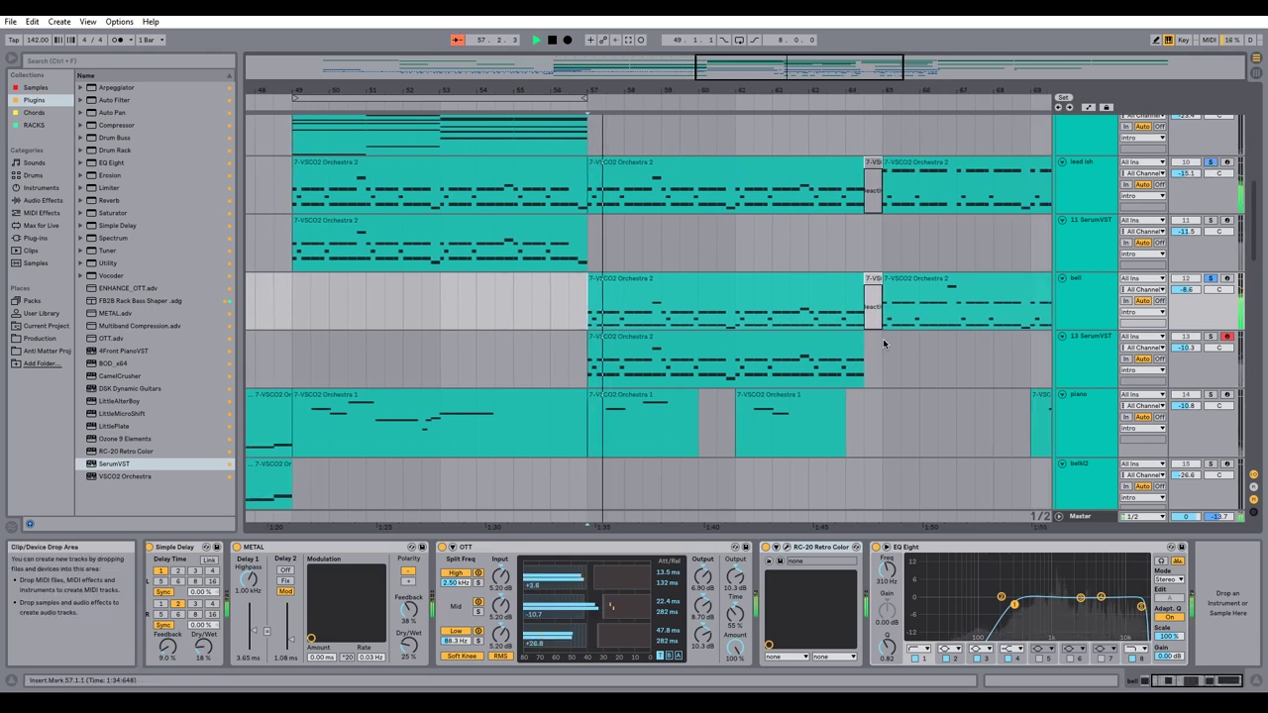
Step: Stop playback and select the 11 SerumVST track to show its effect chain
scroll(764, 313, down, 6)
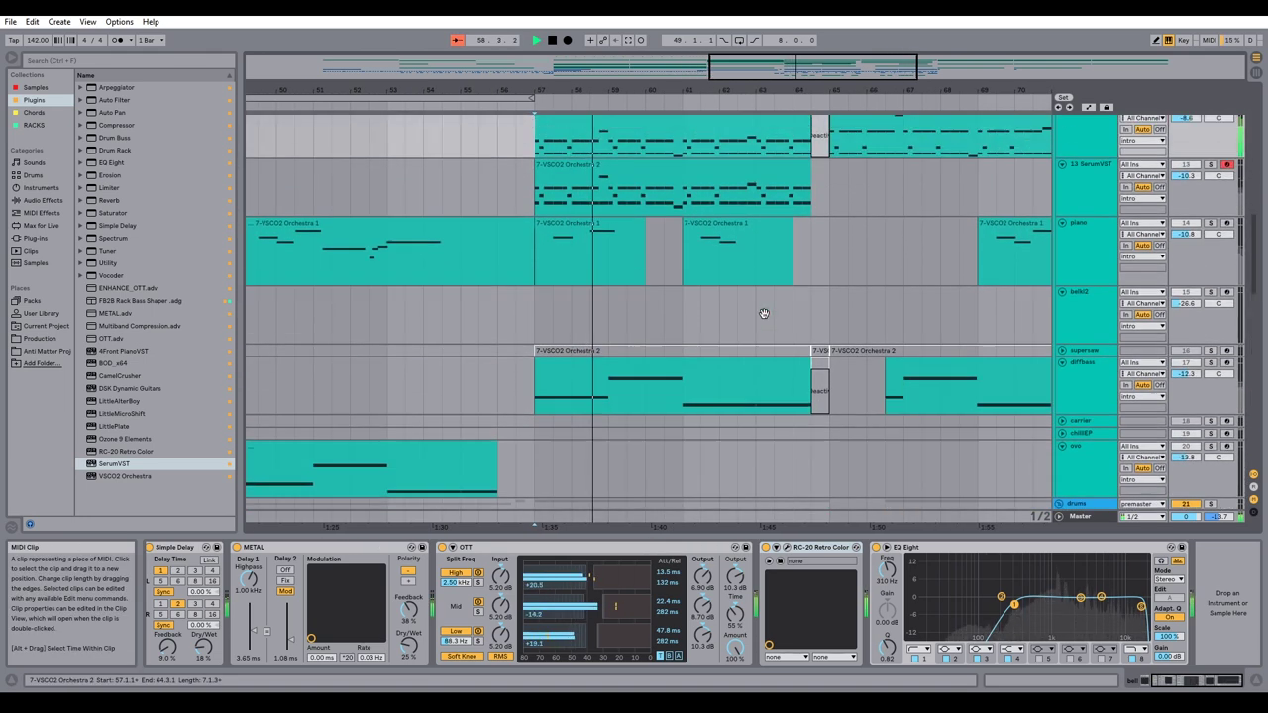
scroll(778, 309, up, 3)
key(space)
scroll(779, 309, up, 3)
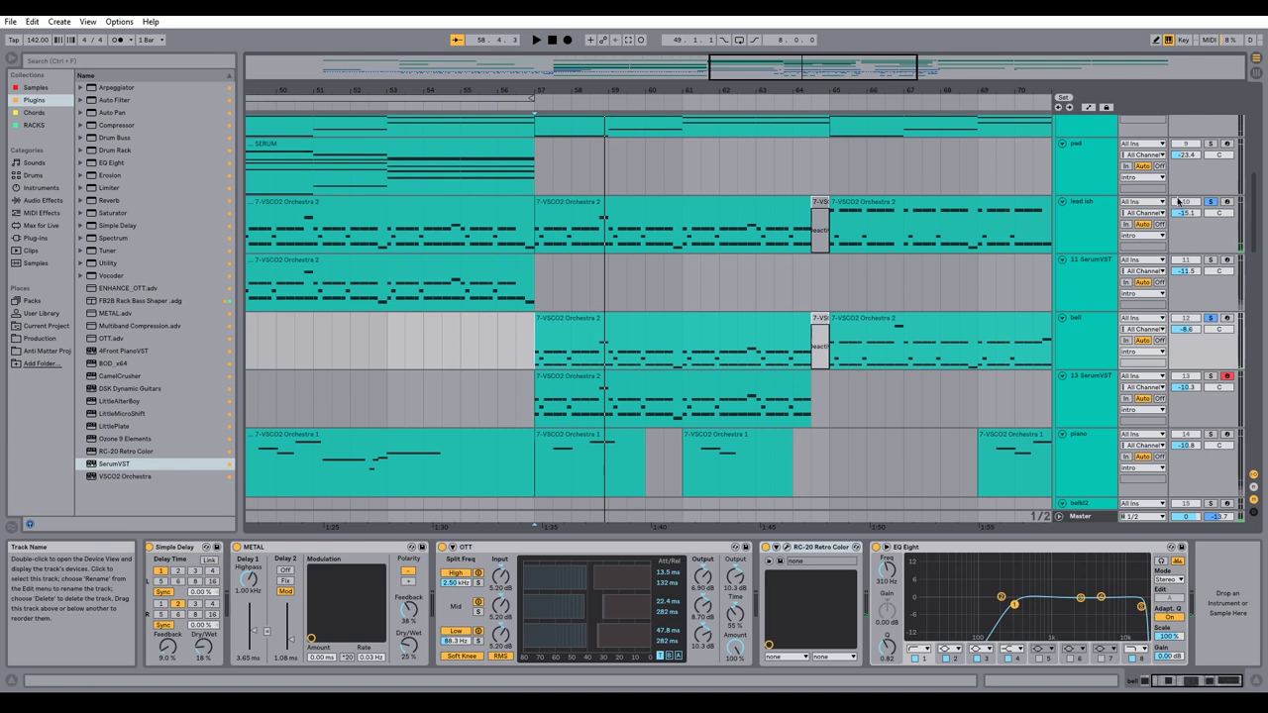
click(532, 303)
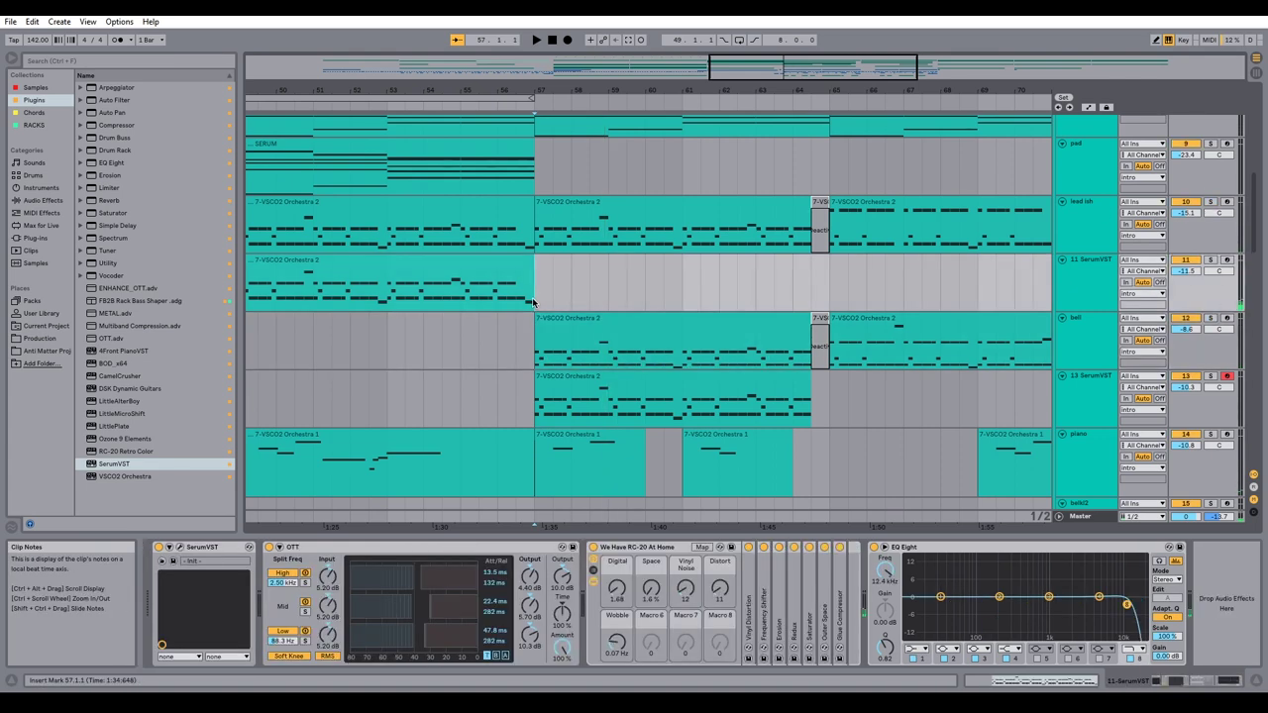
scroll(695, 270, up, 2)
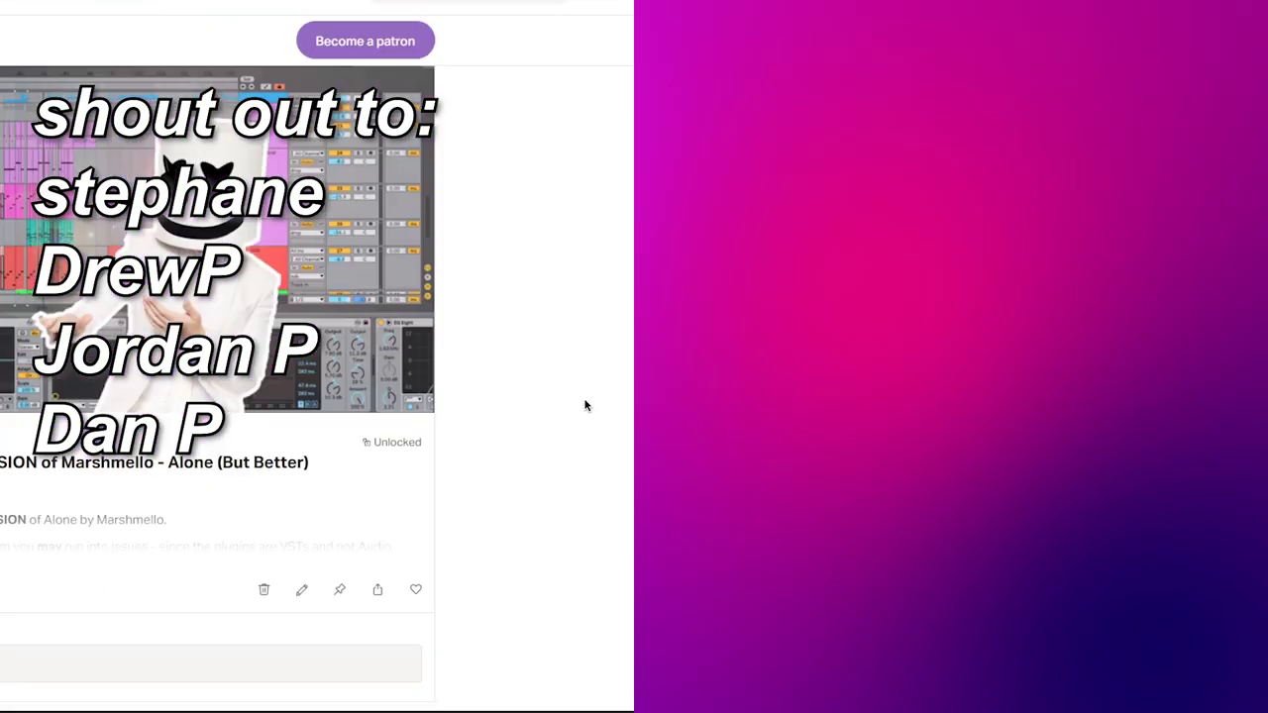
Step: Scroll the Patreon feed down past the Hot Mulligan Remix project-file post with its zip download
scroll(1219, 404, down, 8)
scroll(1220, 404, down, 10)
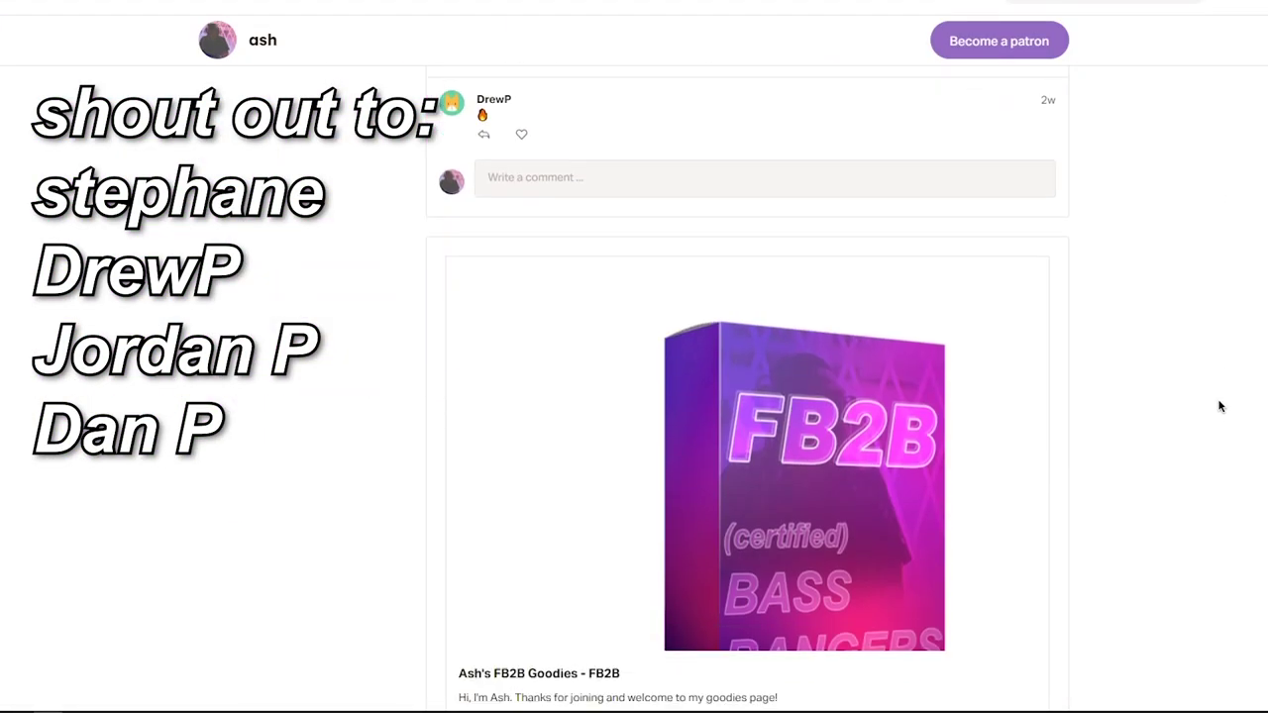
scroll(1220, 404, down, 10)
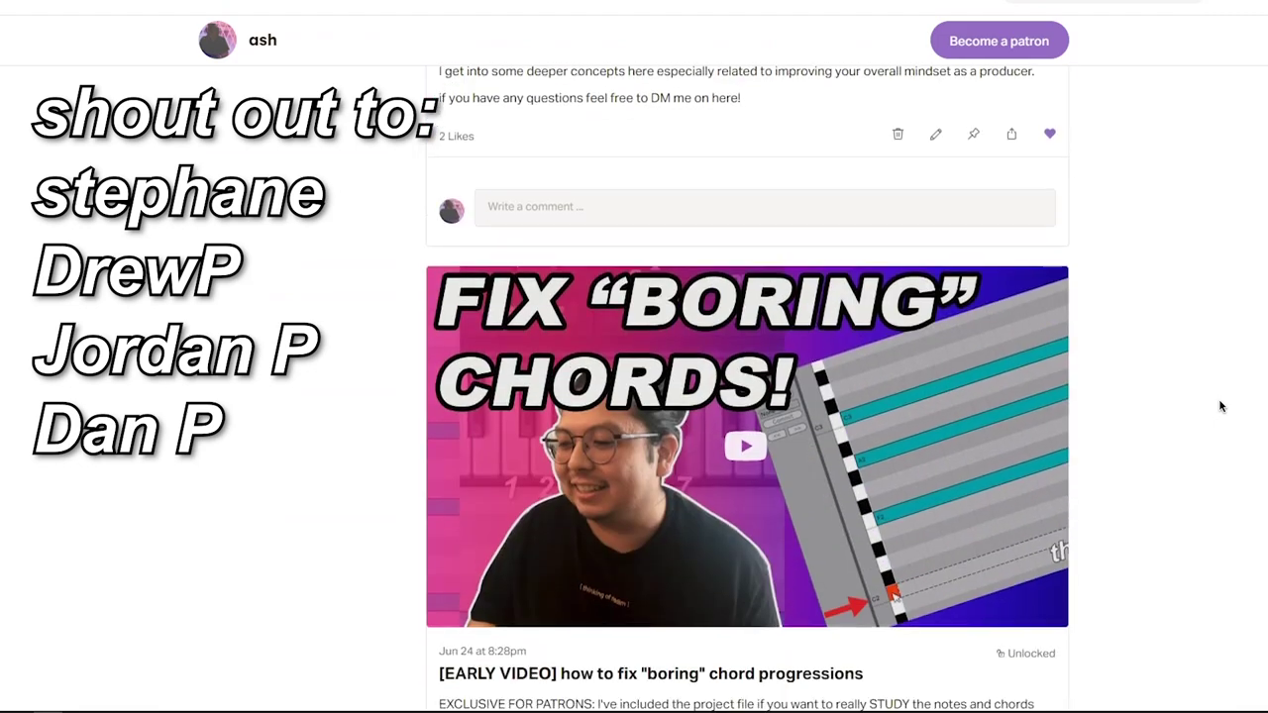
scroll(1224, 407, down, 3)
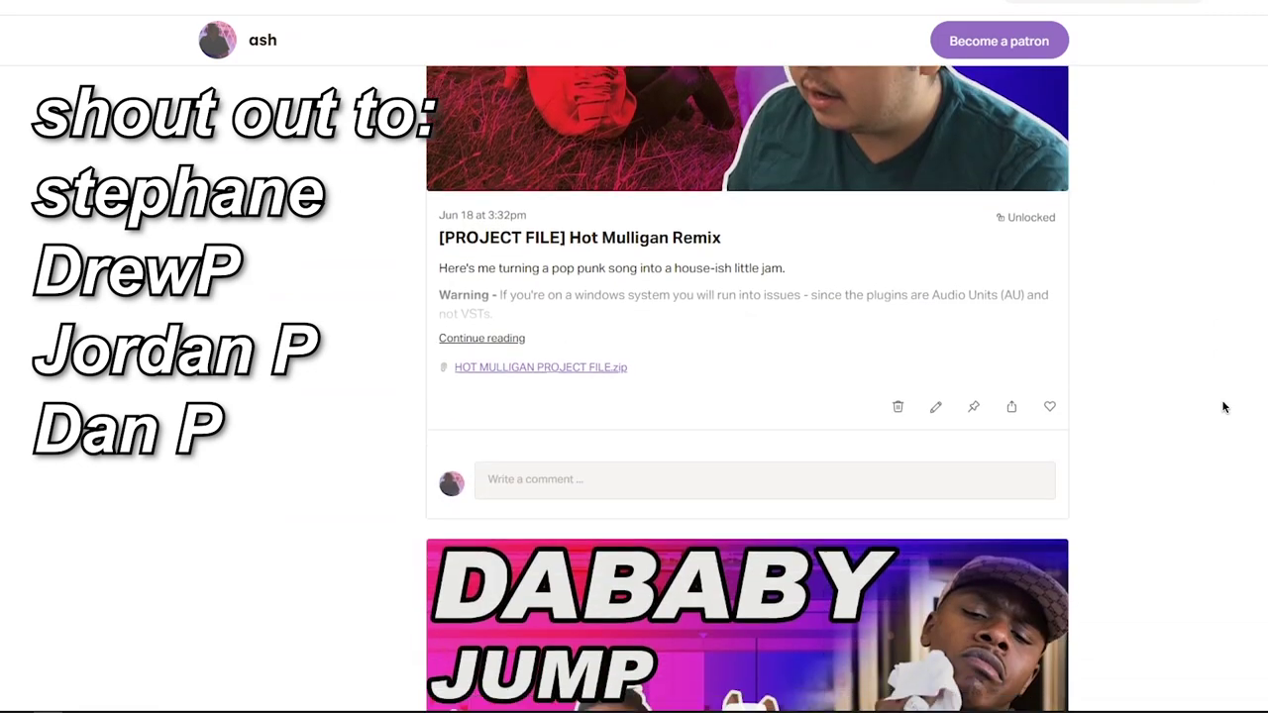